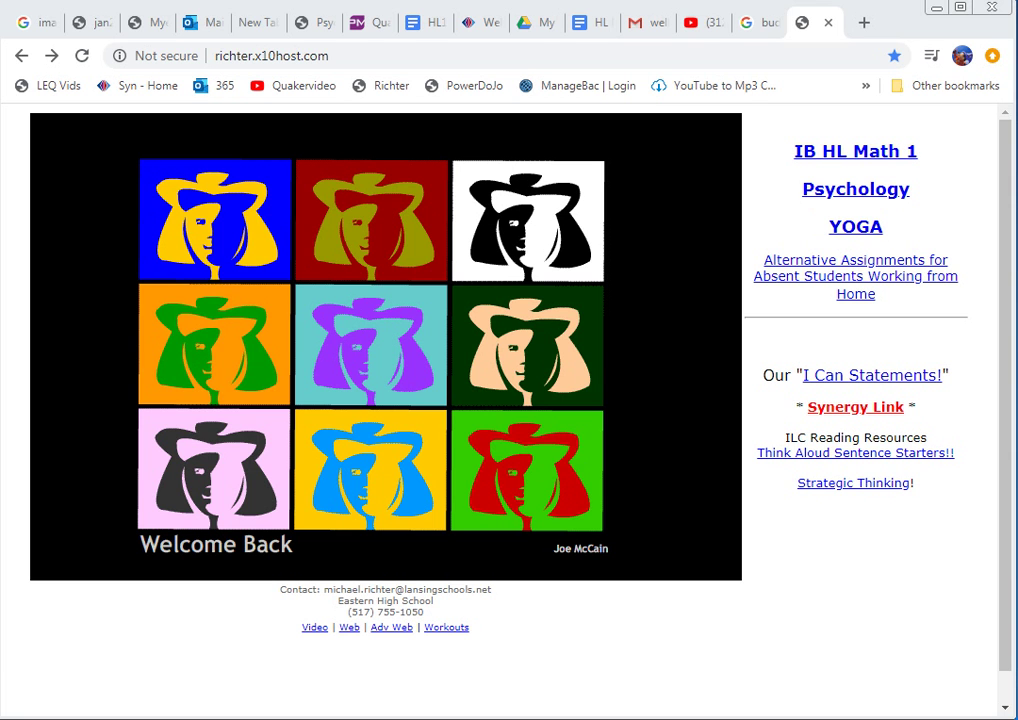
# Go to the Psychology assignment page and scroll to Thursday 1/30's You Make the Quiz steps.
pyautogui.click(828, 192)
pyautogui.scroll(-8, 724, 505)
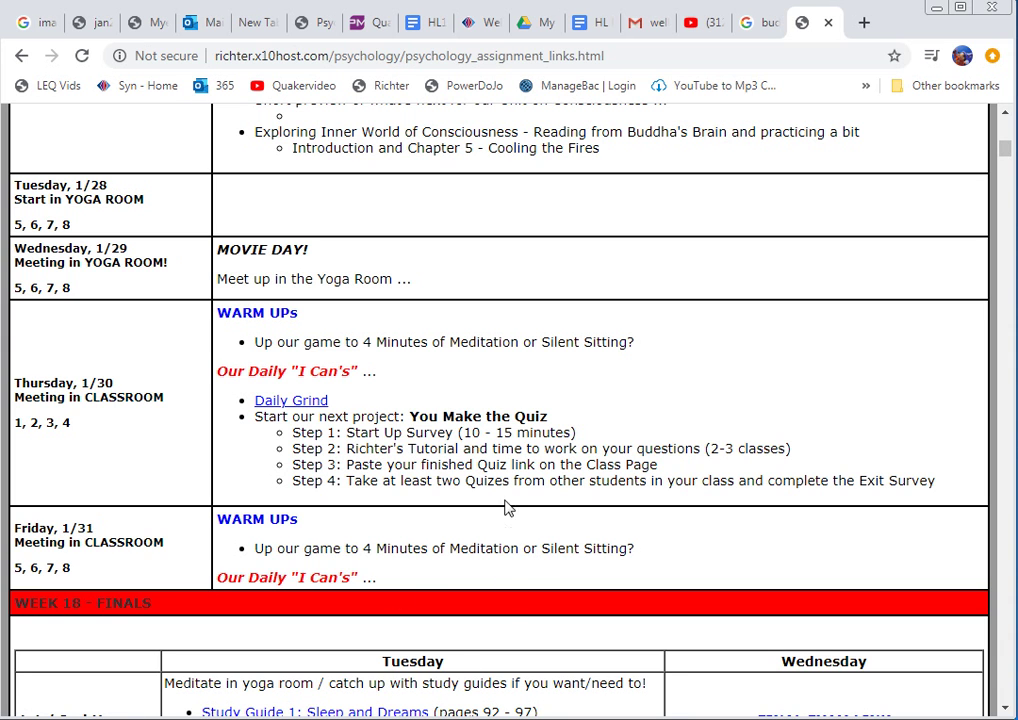
# In a new tab, go to Google Drive and create a blank Google Form through New > More.
pyautogui.click(864, 24)
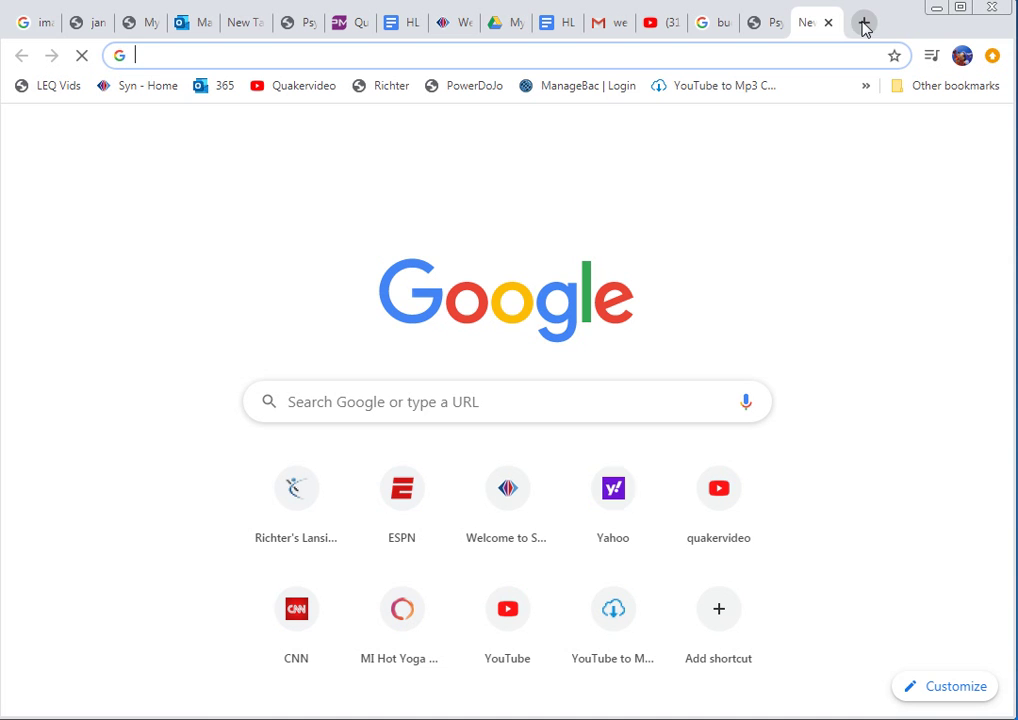
pyautogui.click(946, 136)
pyautogui.click(946, 136)
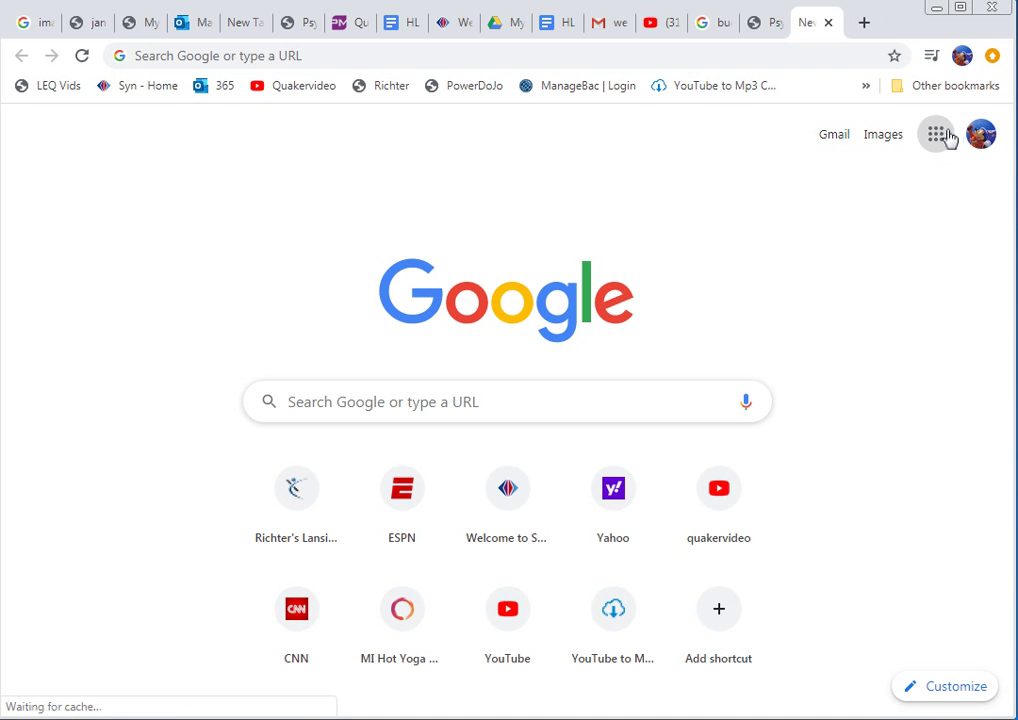
pyautogui.click(948, 136)
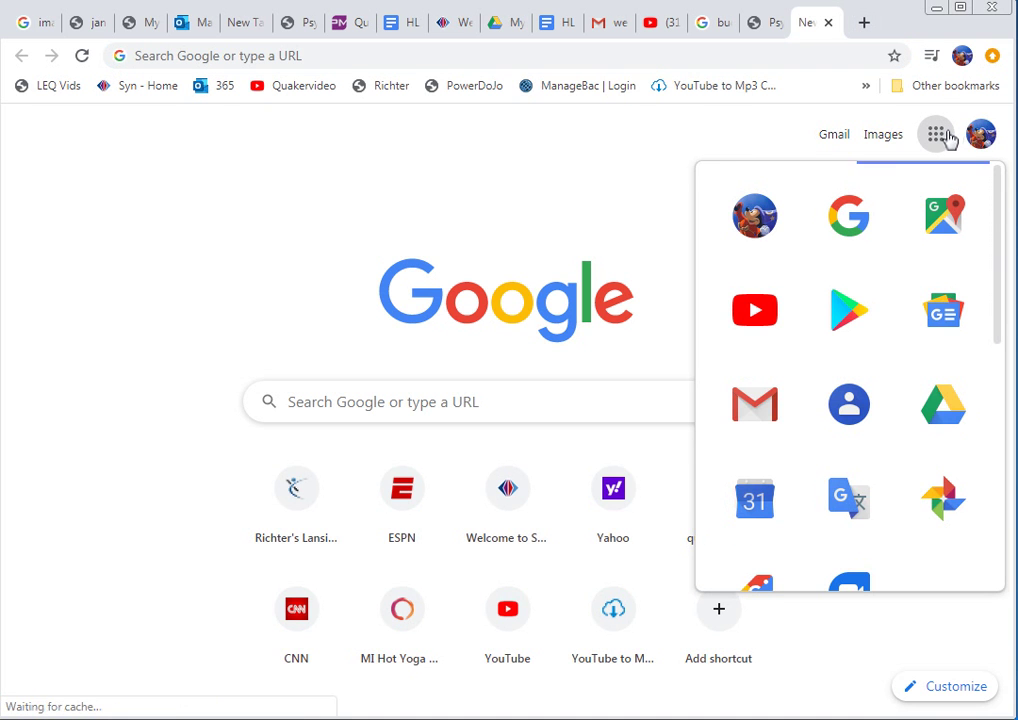
pyautogui.click(947, 407)
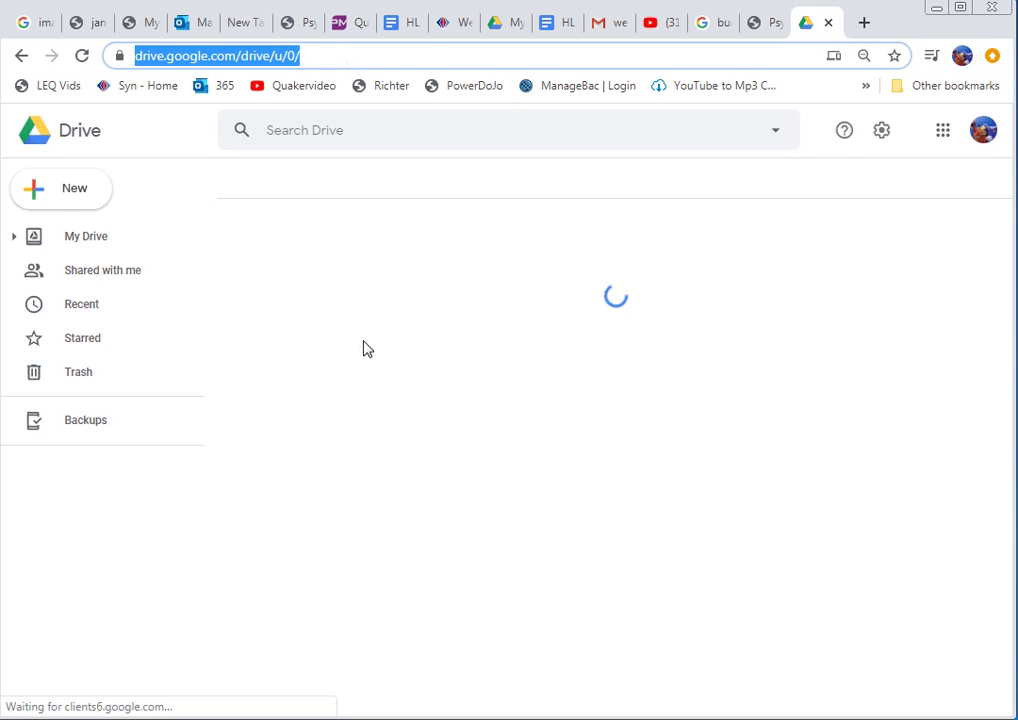
pyautogui.click(36, 193)
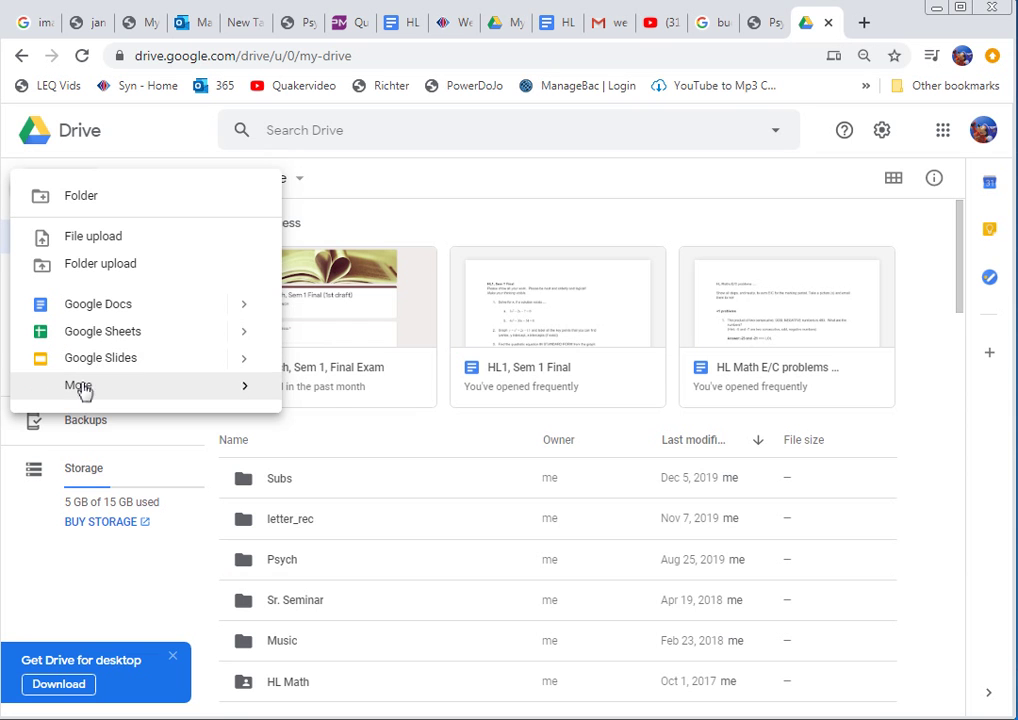
pyautogui.moveTo(84, 390)
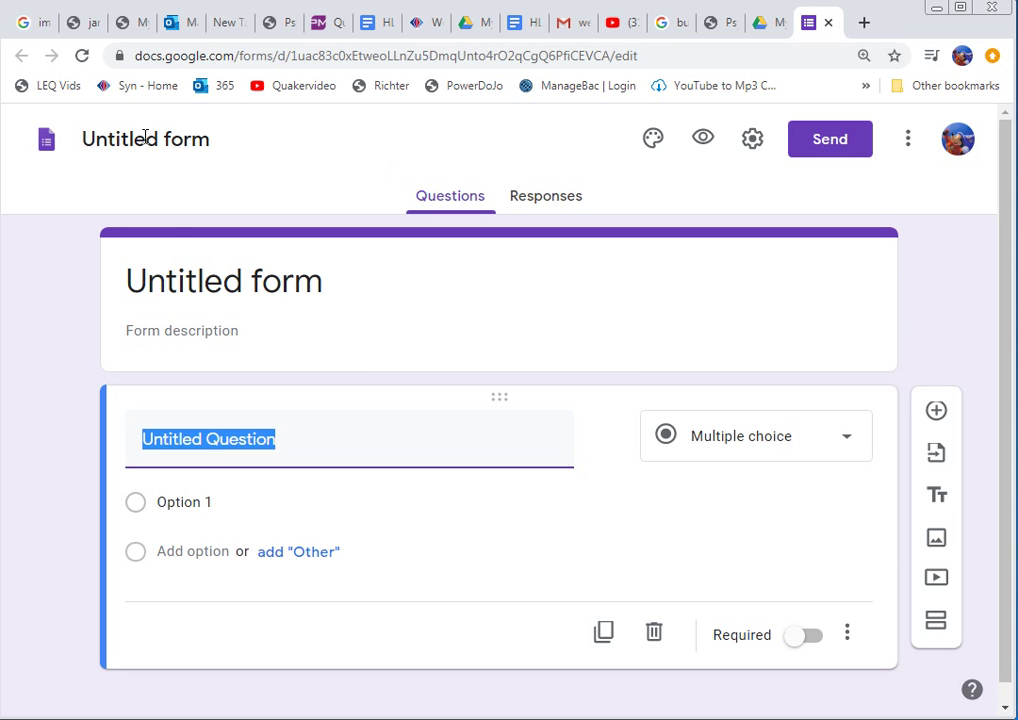
# Replace the 'Untitled form' title with 'Richter, SG Drugs'.
pyautogui.click(341, 285)
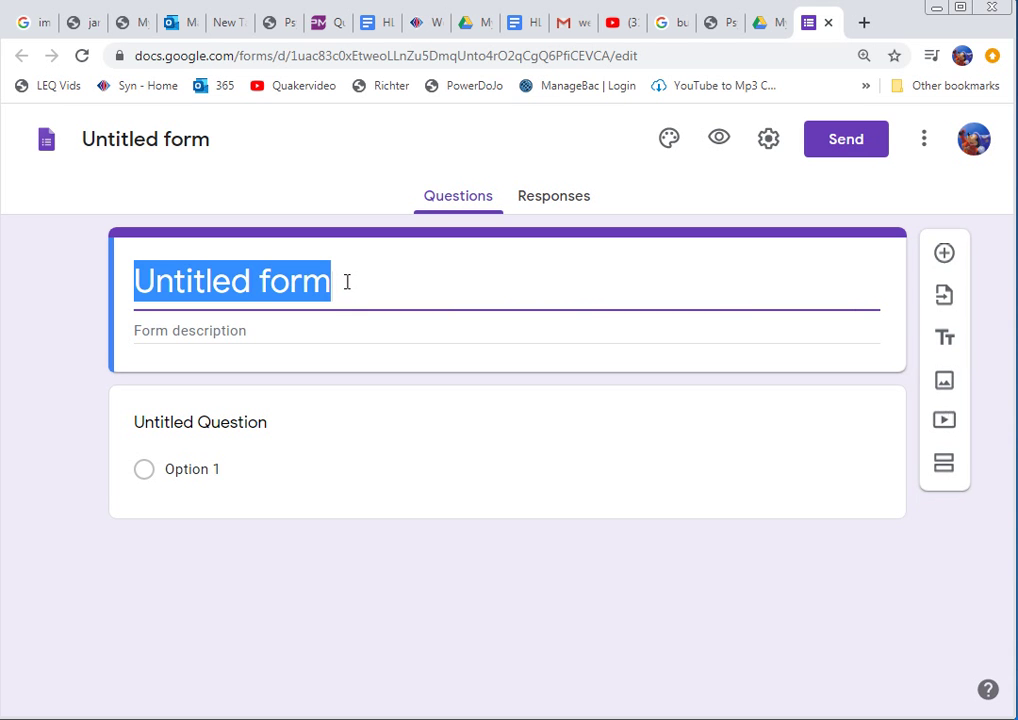
pyautogui.write('Richter')
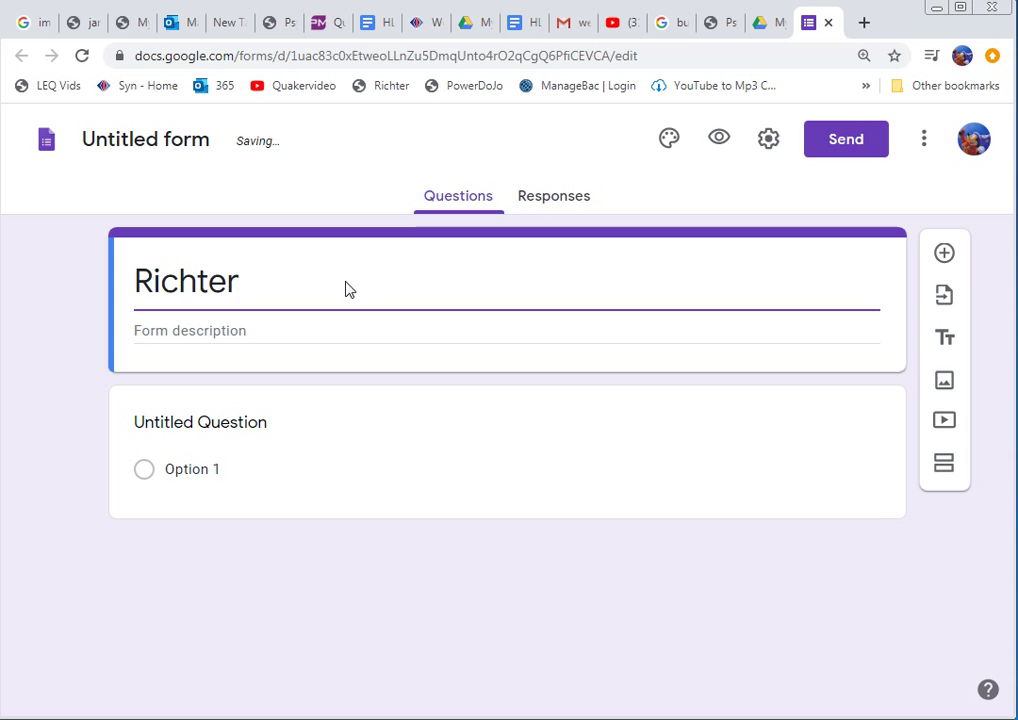
pyautogui.write(', SG')
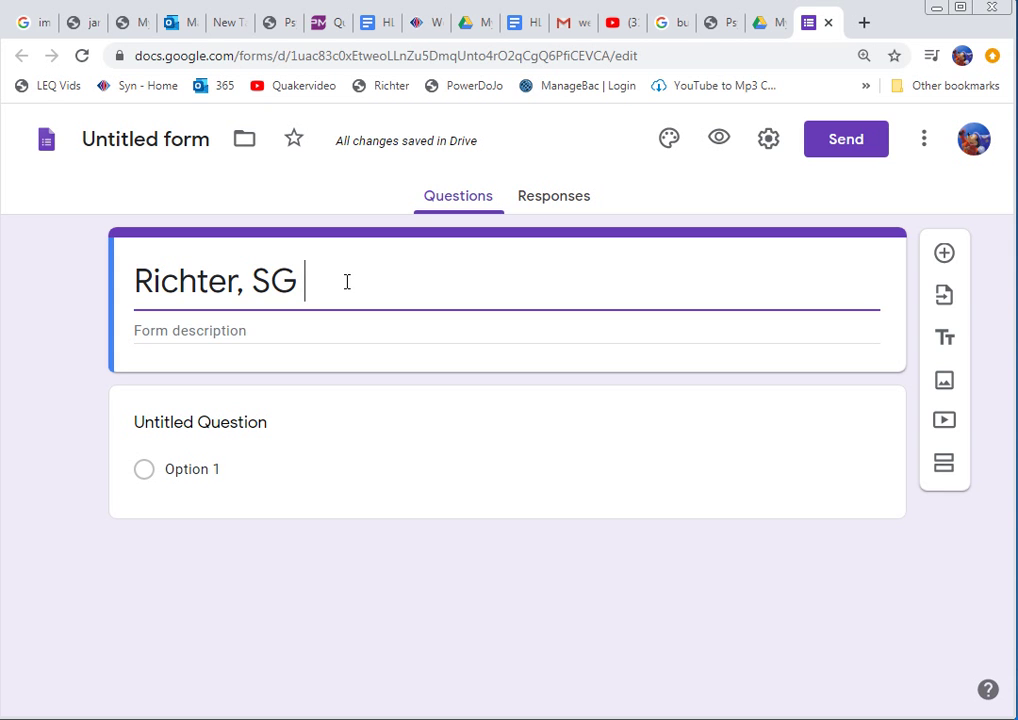
pyautogui.write(' Drugs')
# Jump to Chapter 3, Consciousness and the Two-Track Mind, in psychology_Myers.pdf using its bookmarks.
pyautogui.click(284, 22)
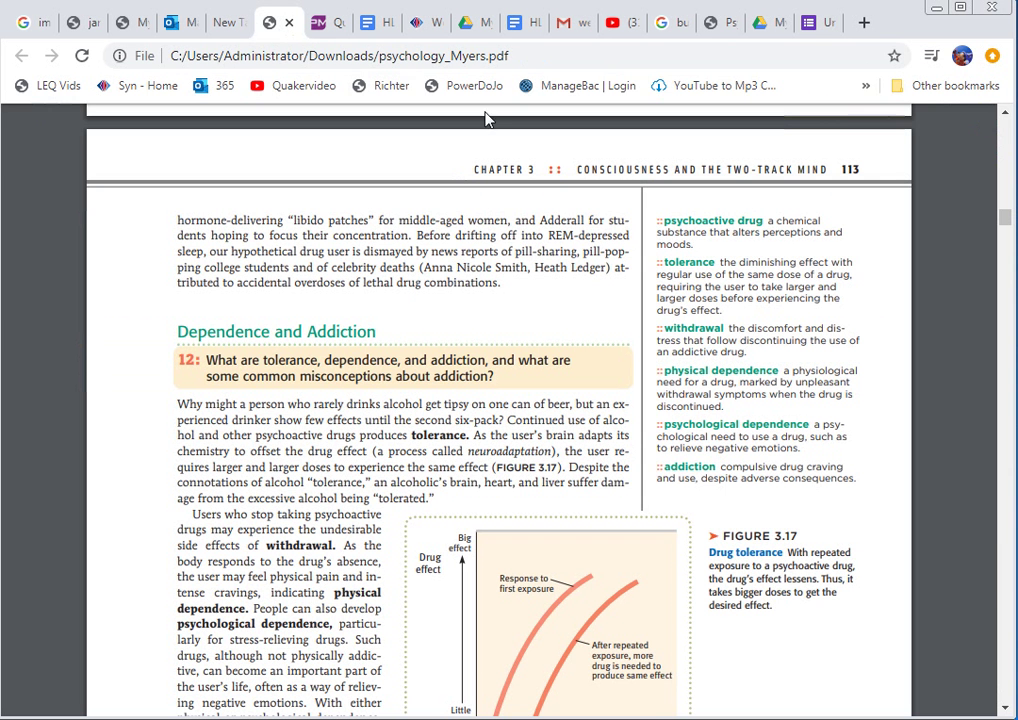
pyautogui.moveTo(1004, 219); pyautogui.dragTo(1007, 130)
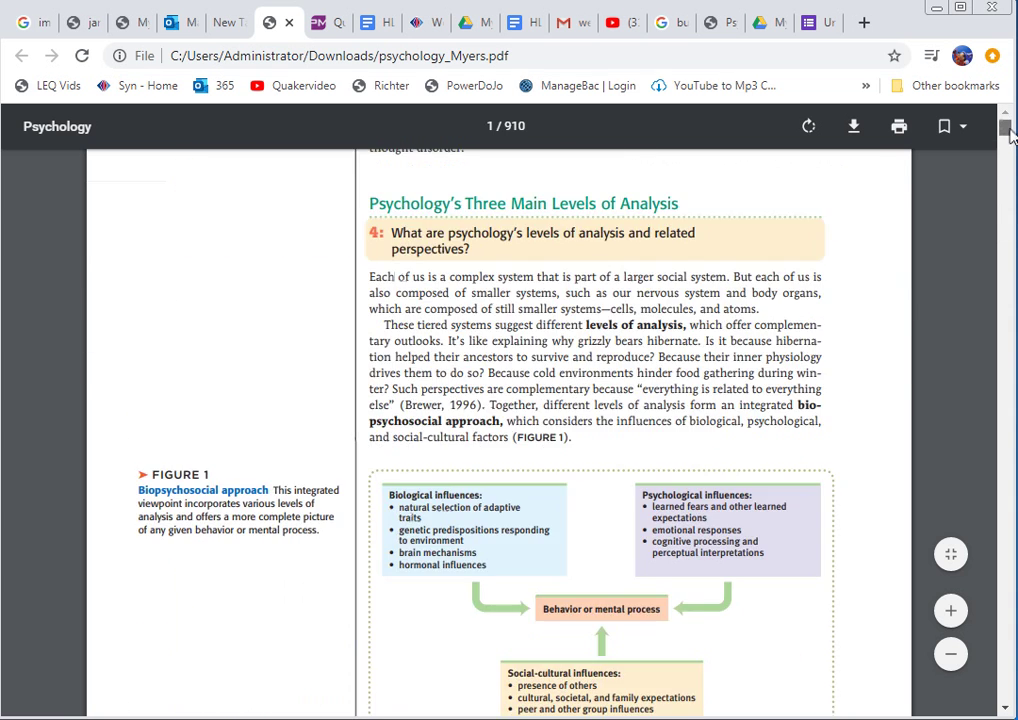
pyautogui.click(963, 128)
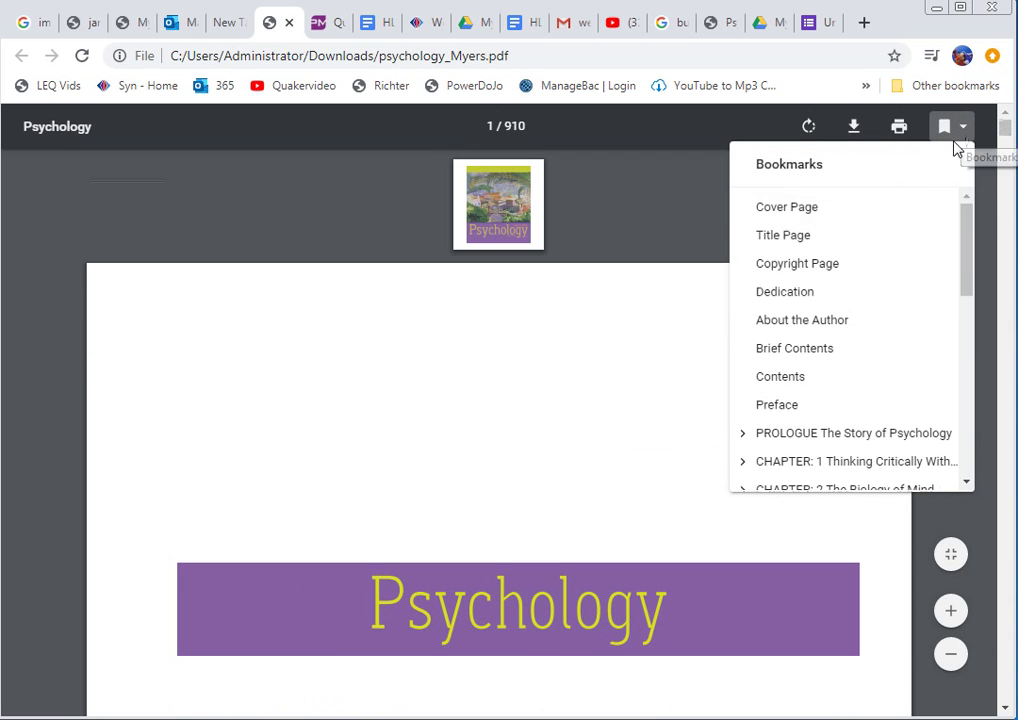
pyautogui.scroll(-1, 830, 370)
pyautogui.click(882, 428)
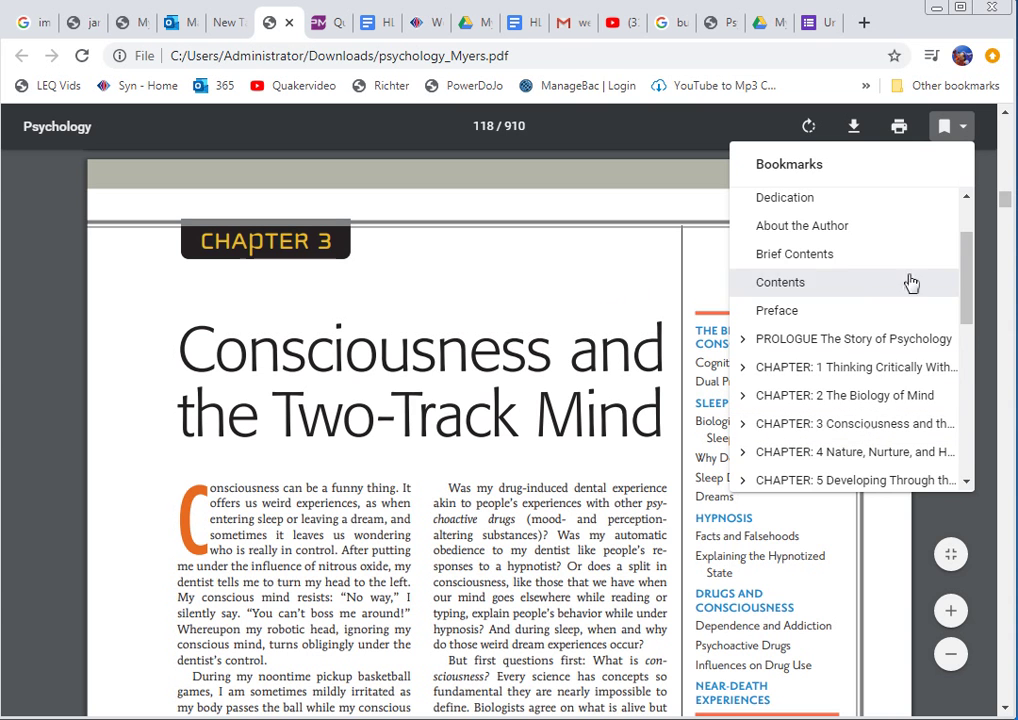
pyautogui.click(955, 130)
pyautogui.scroll(-1, 760, 300)
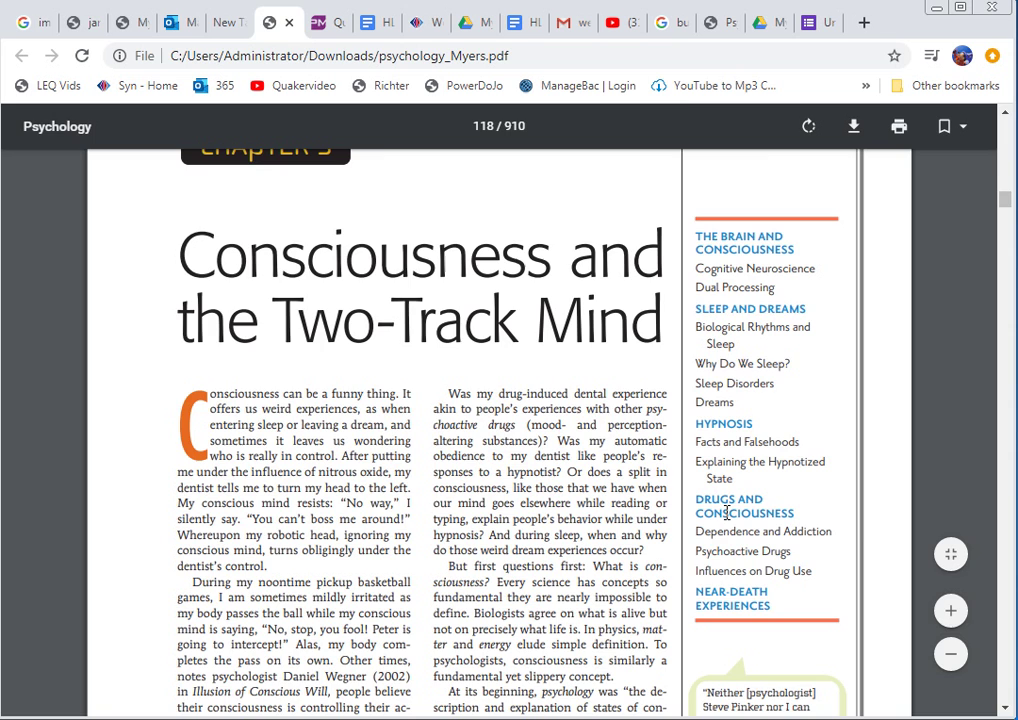
# Extend the title to 'Richter, SG Drugs - example' and make question one a Short answer 'Name, please'.
pyautogui.click(810, 22)
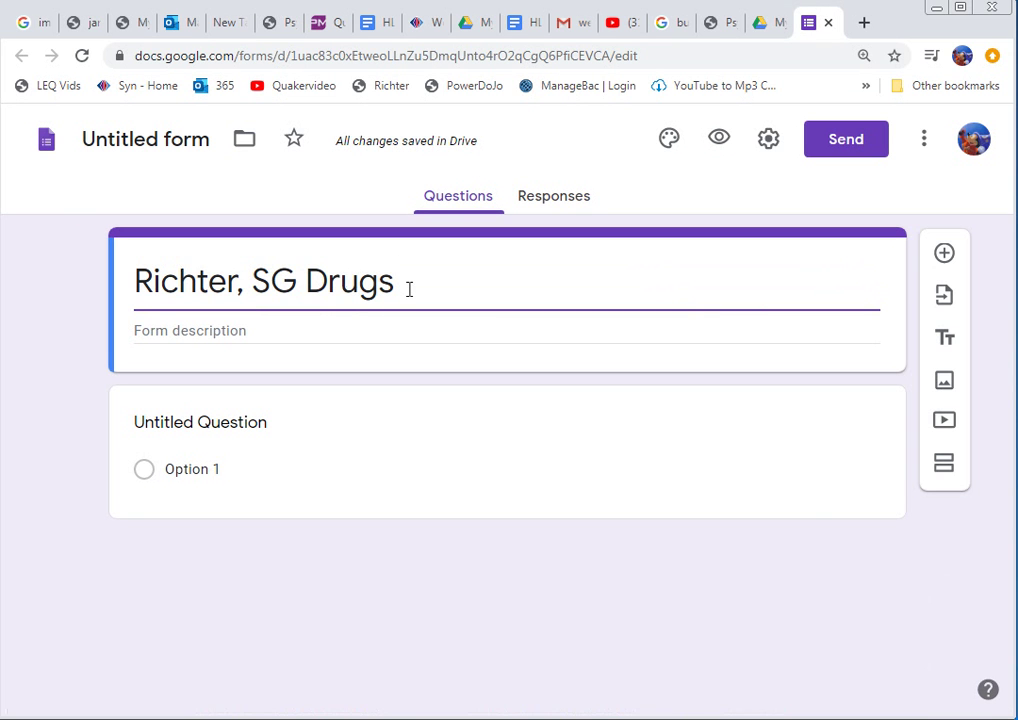
pyautogui.write('example')
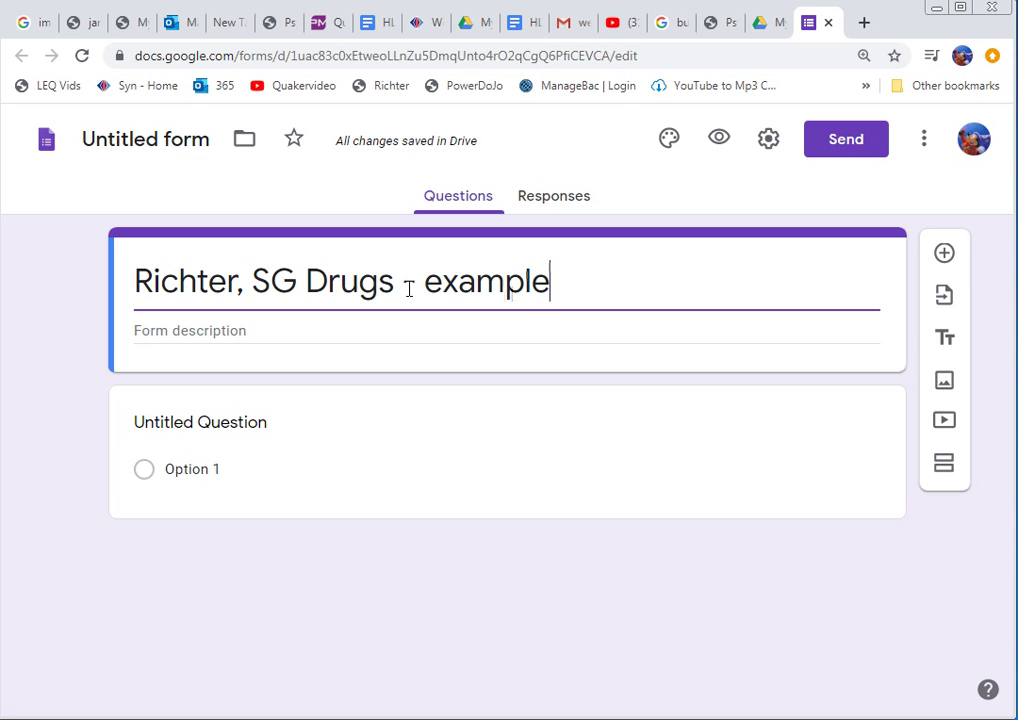
pyautogui.click(320, 429)
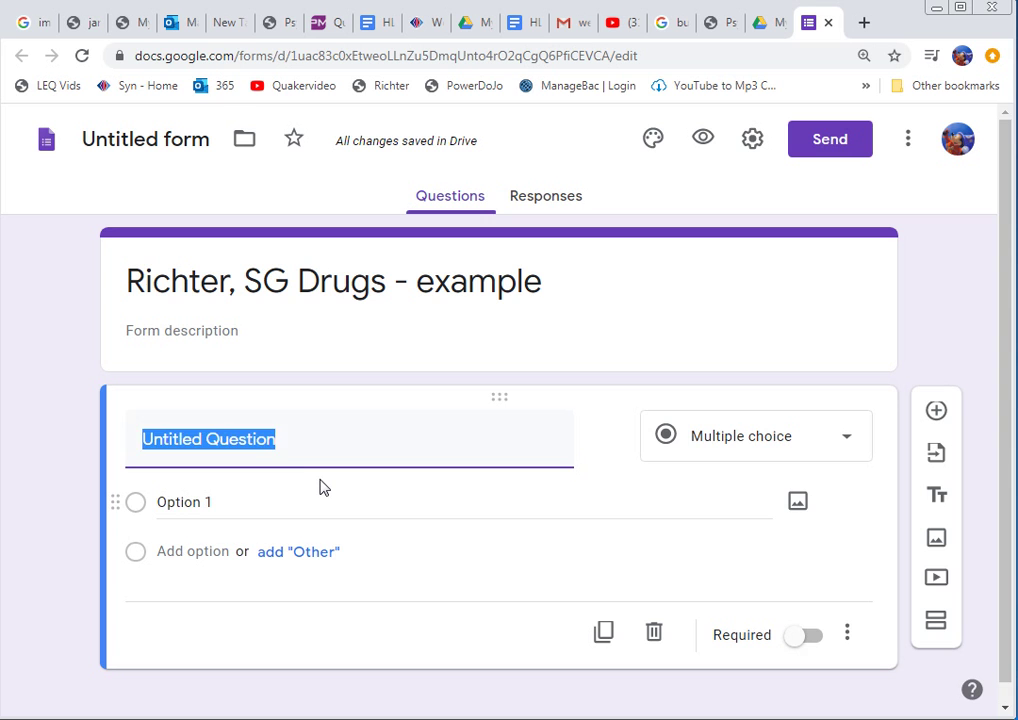
pyautogui.write('Name, please')
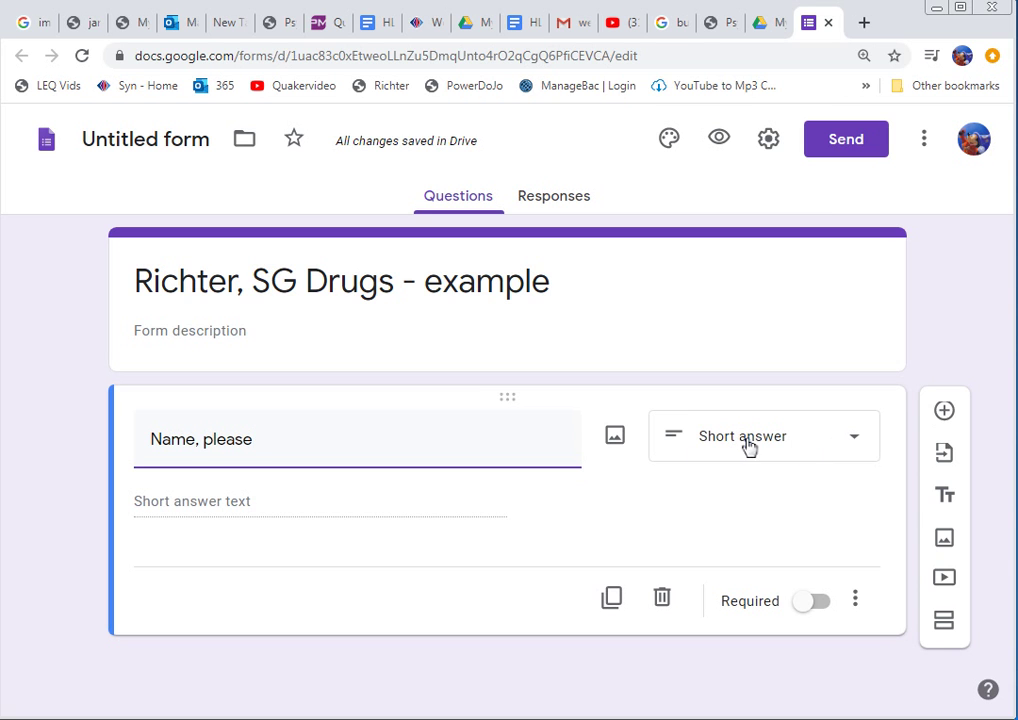
pyautogui.click(860, 444)
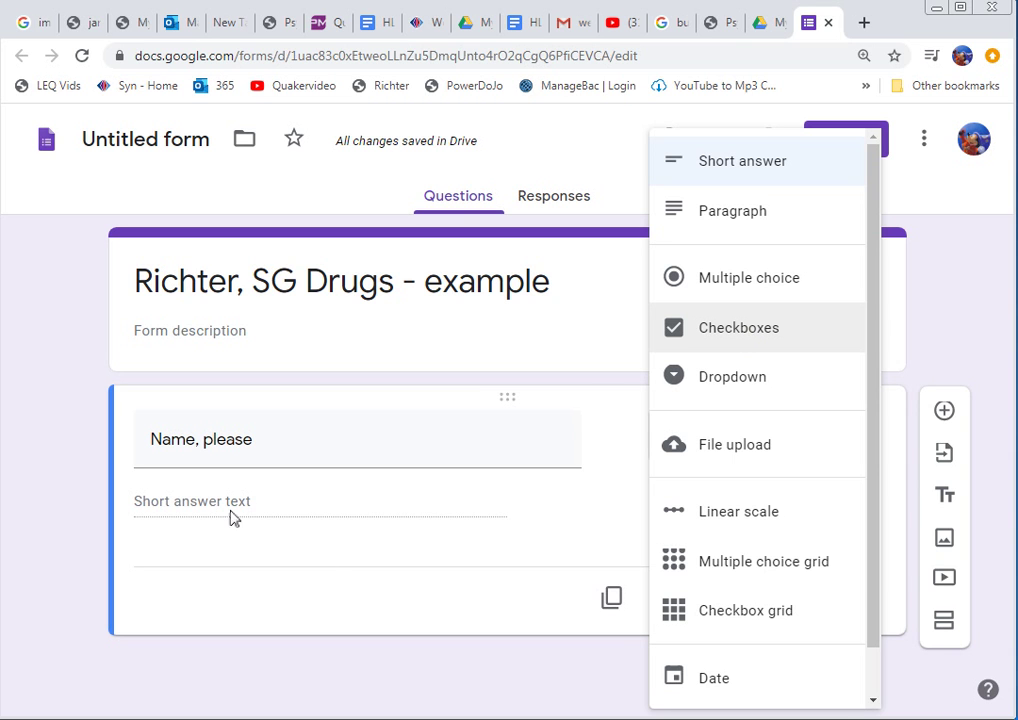
pyautogui.click(198, 513)
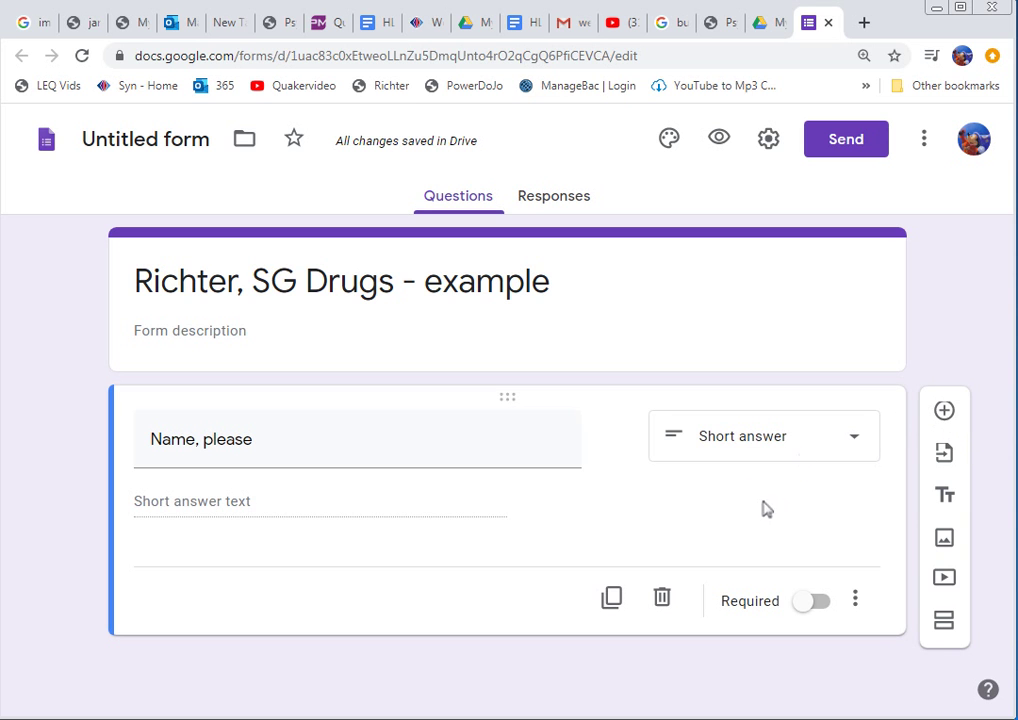
# Make 'Name, please' required and add a blank multiple-choice question beneath it.
pyautogui.click(803, 606)
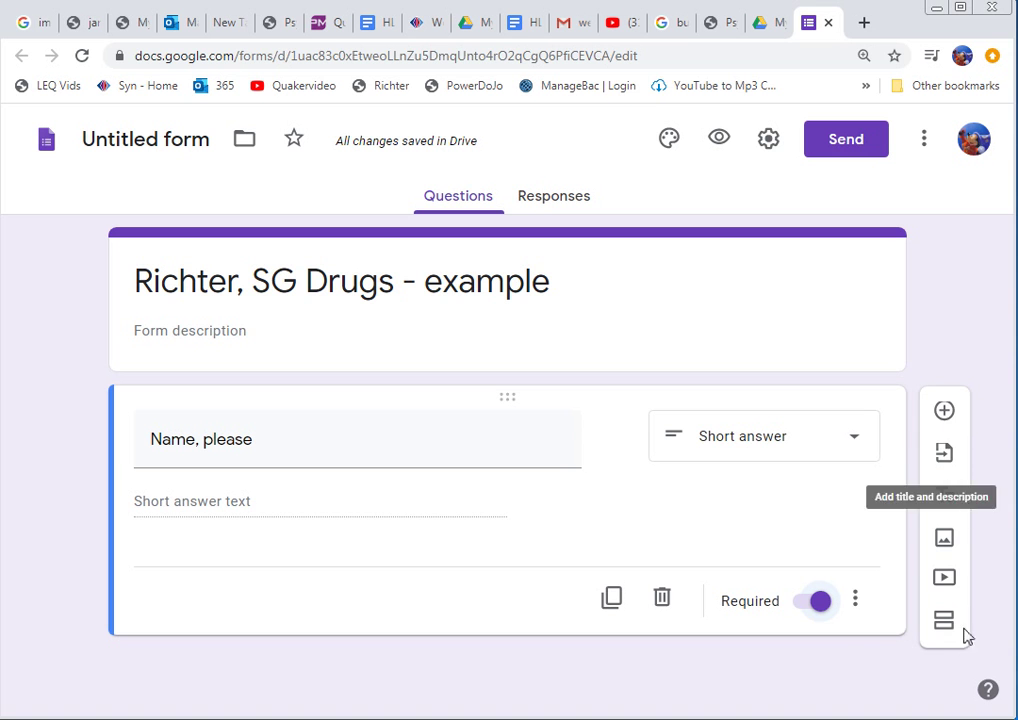
pyautogui.click(942, 411)
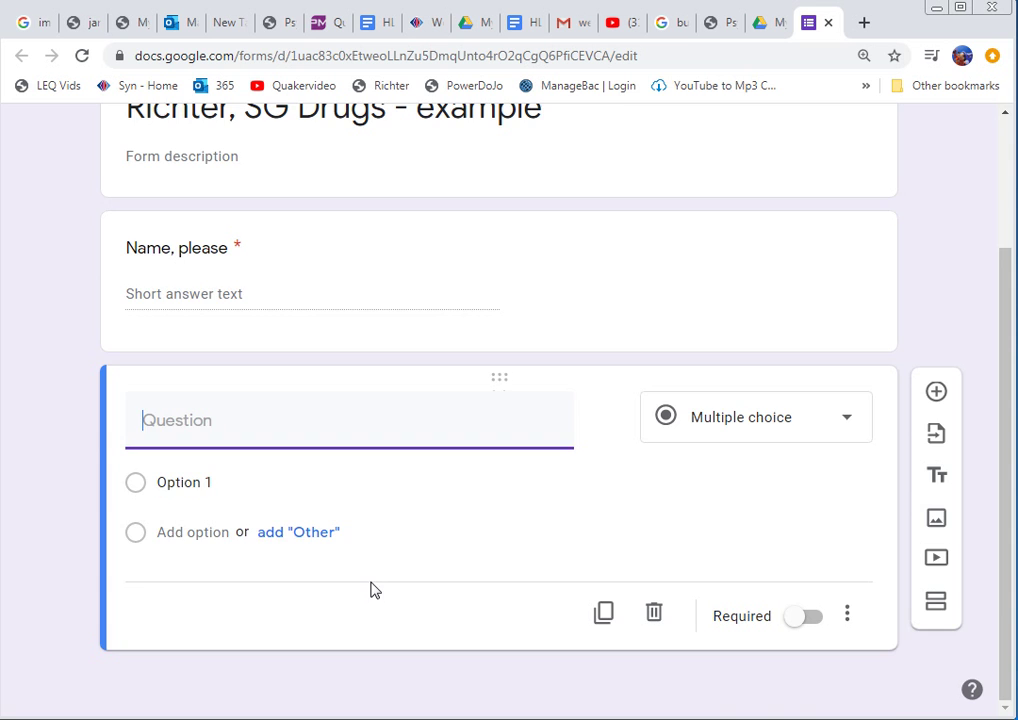
pyautogui.scroll(2, 418, 518)
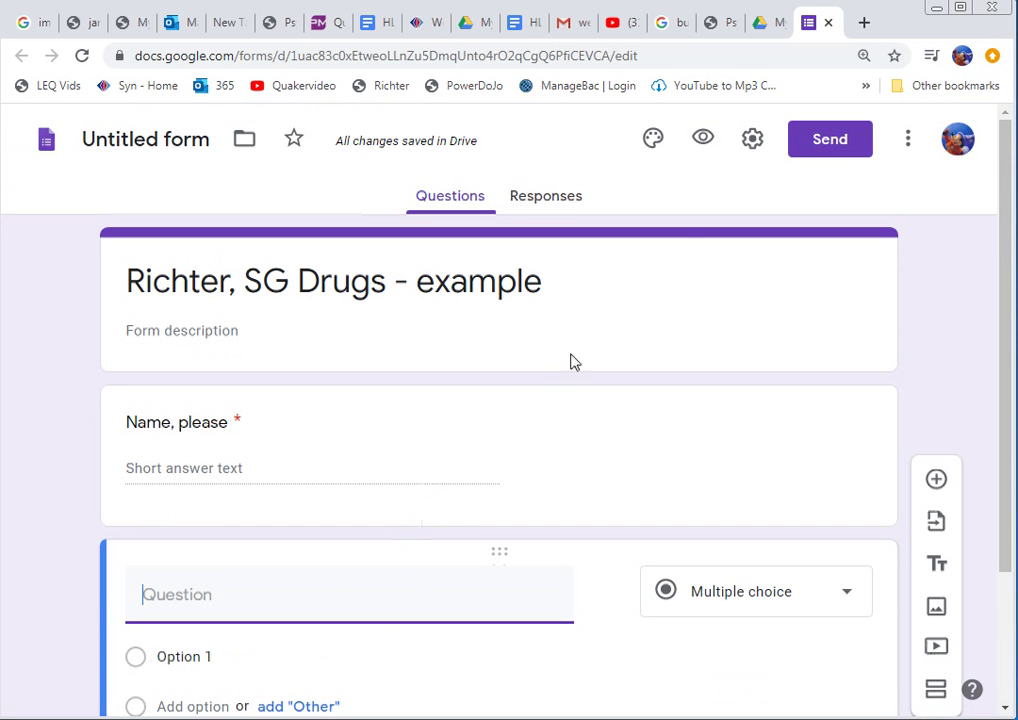
# Switch on Make this a quiz in the Quizzes settings and save.
pyautogui.click(752, 145)
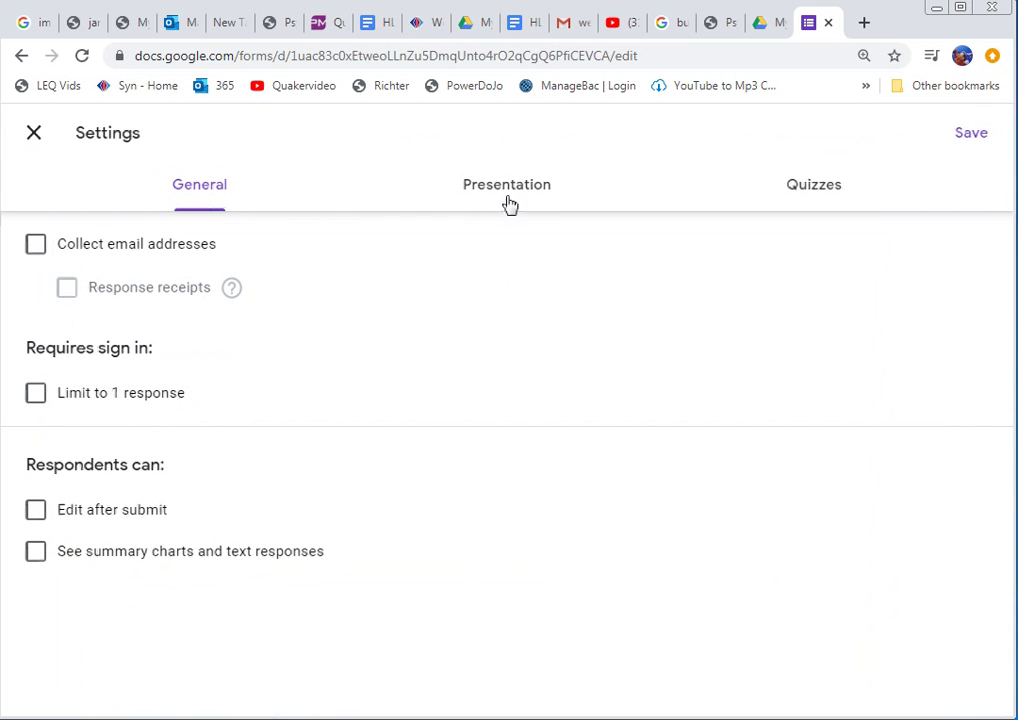
pyautogui.click(811, 192)
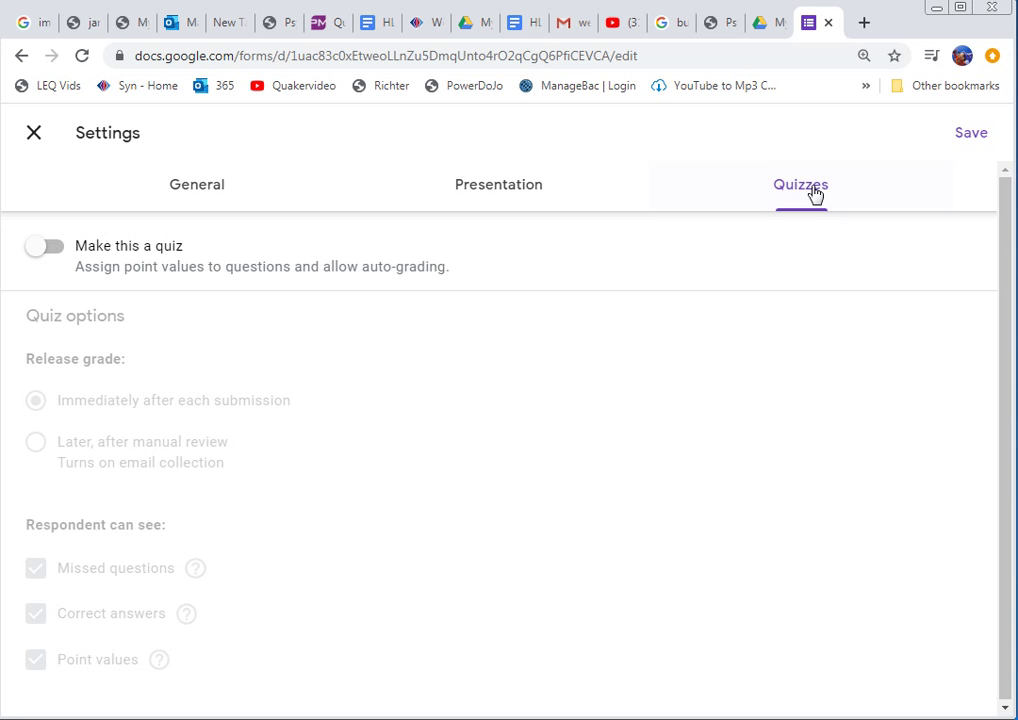
pyautogui.click(38, 257)
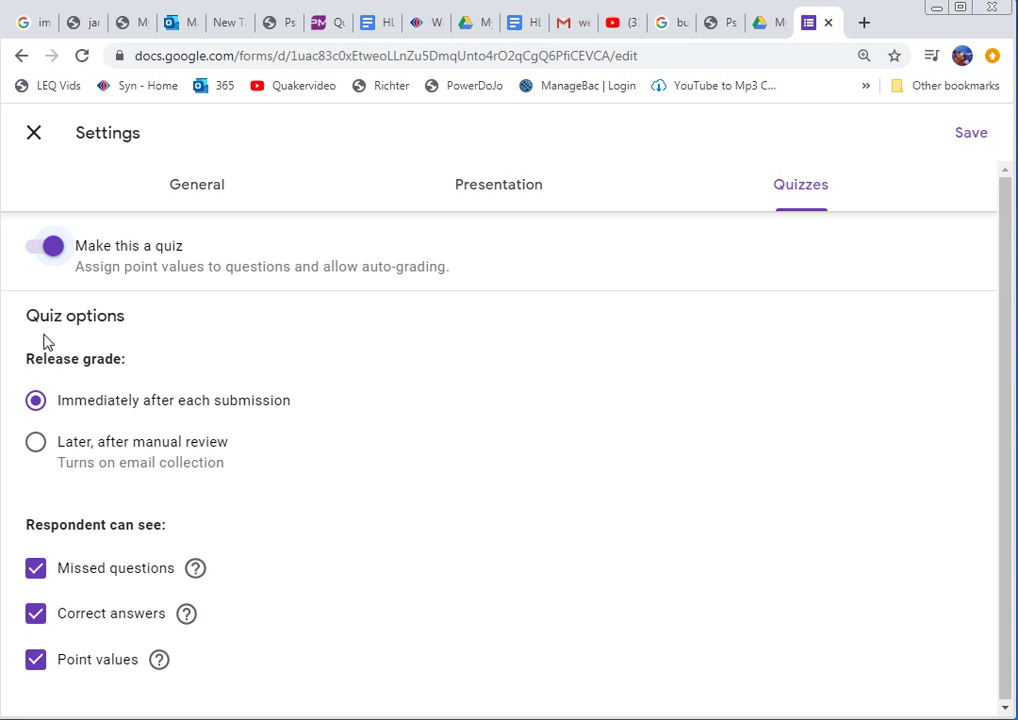
pyautogui.click(962, 140)
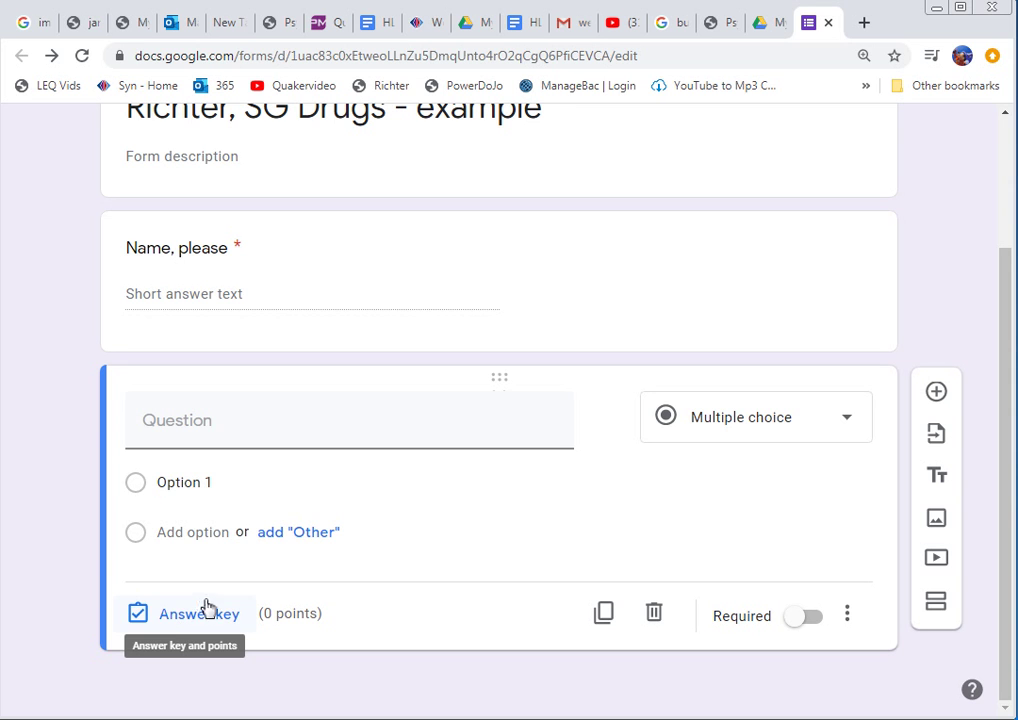
pyautogui.click(251, 420)
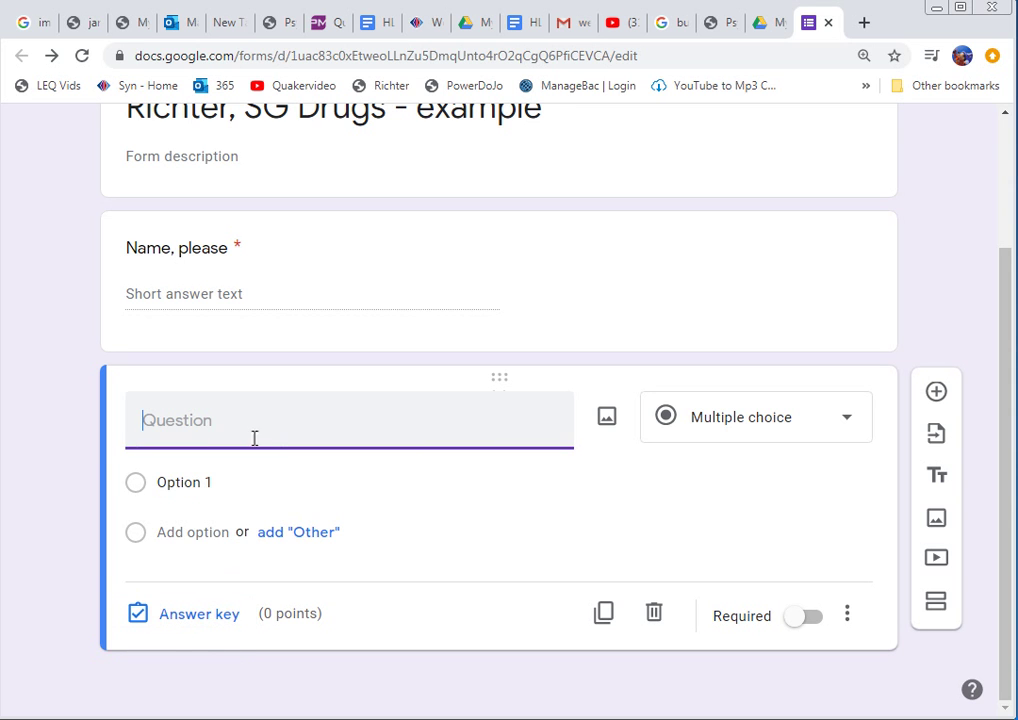
# Scroll psychology_Myers.pdf to the Chapter 3 Drugs and Consciousness pages, around page 113.
pyautogui.click(276, 24)
pyautogui.scroll(-20, 500, 430)
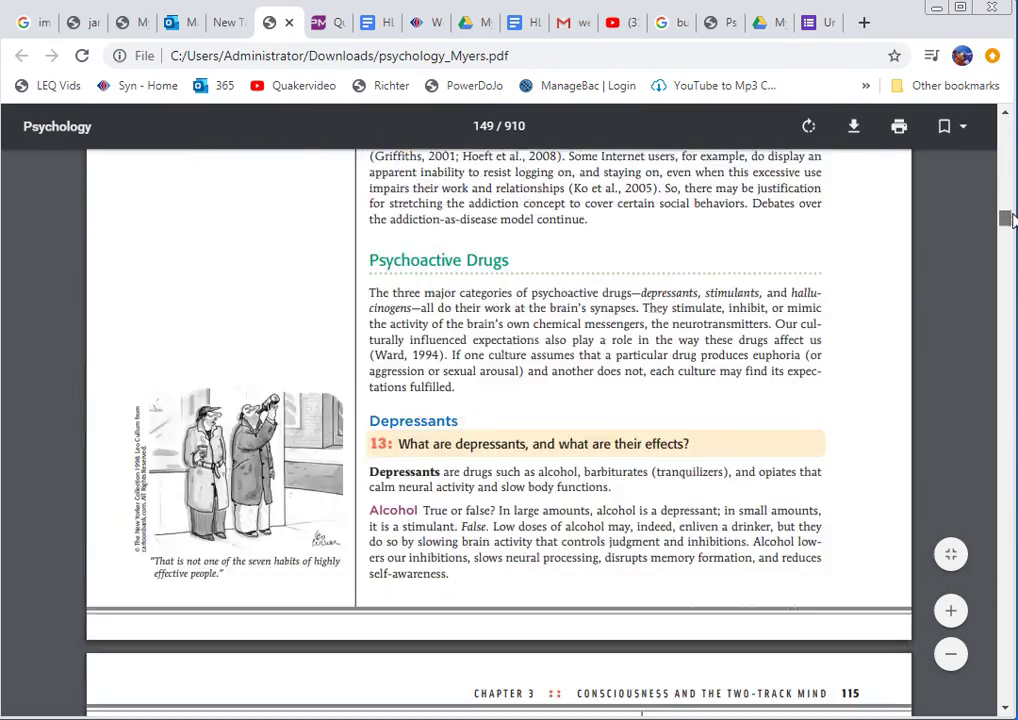
pyautogui.scroll(-20, 500, 430)
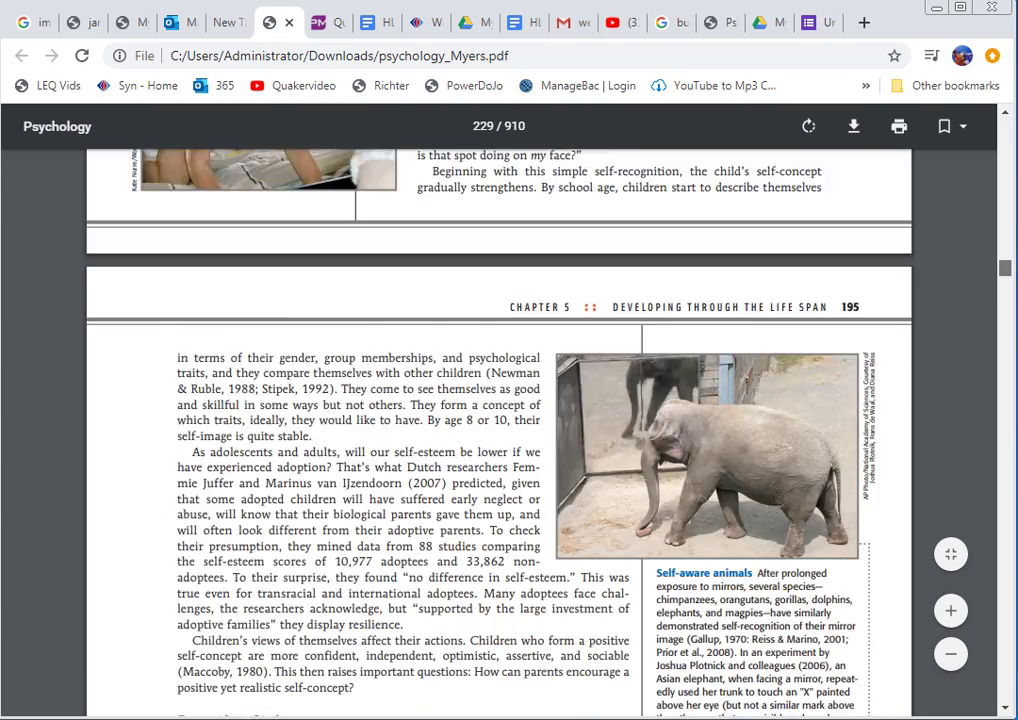
pyautogui.scroll(-10, 500, 430)
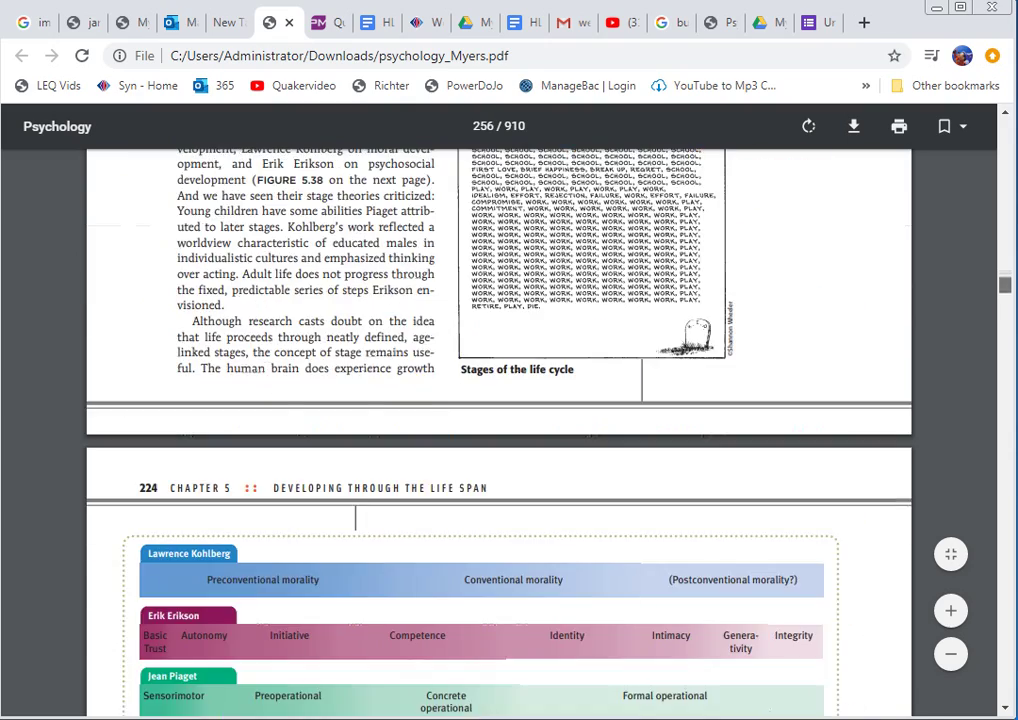
pyautogui.scroll(15, 500, 430)
pyautogui.scroll(5, 500, 430)
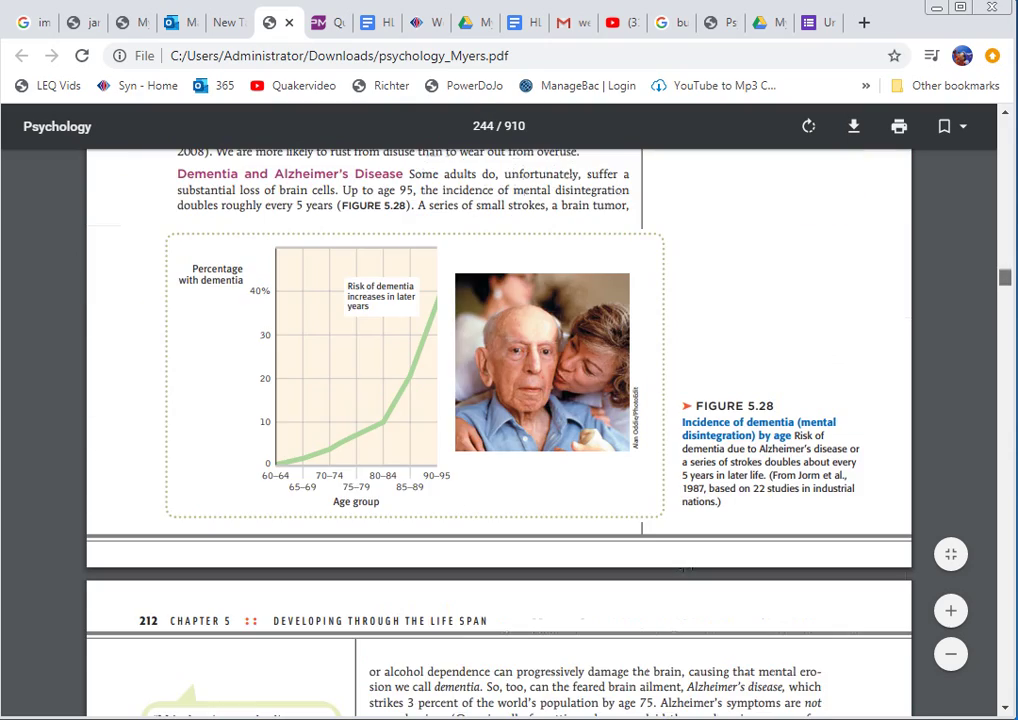
pyautogui.scroll(20, 500, 430)
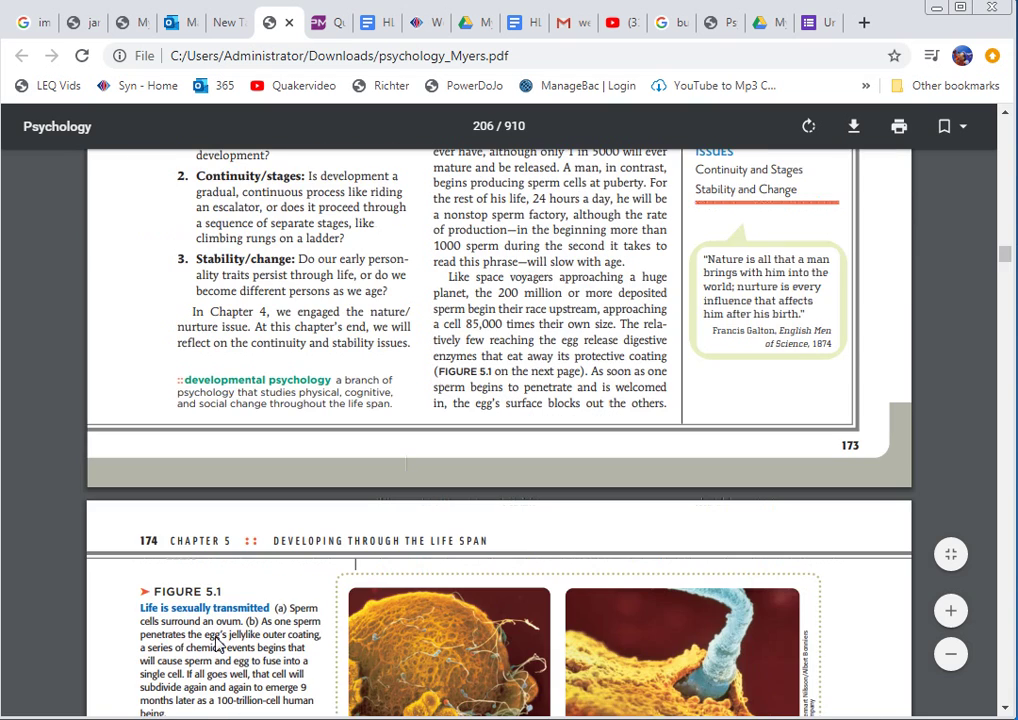
pyautogui.scroll(20, 406, 465)
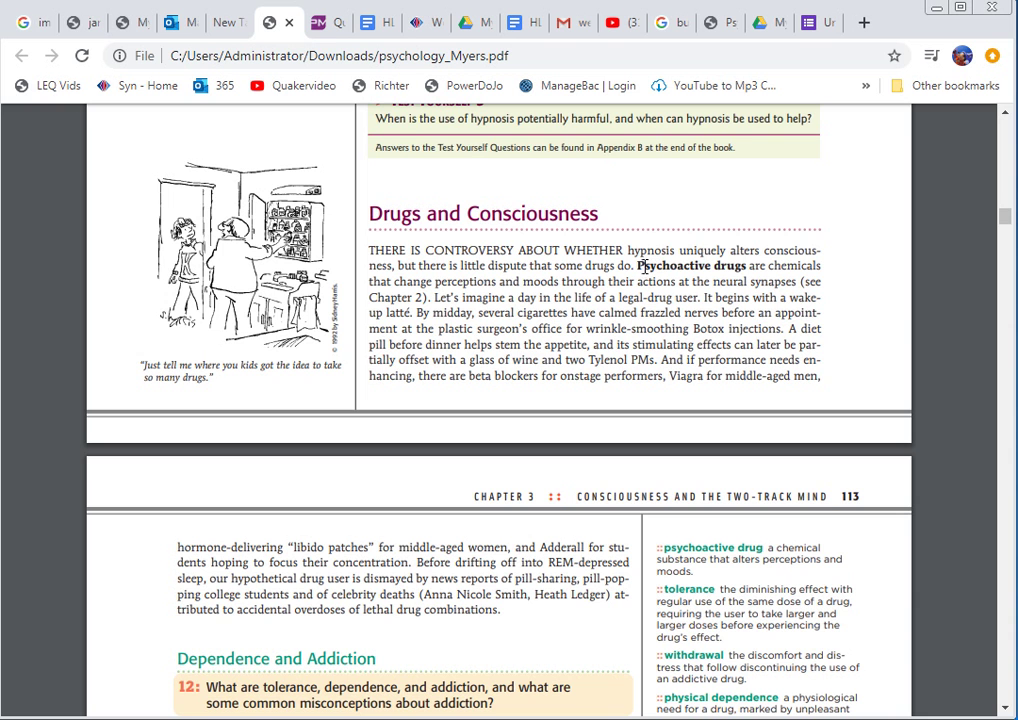
pyautogui.scroll(-3, 700, 390)
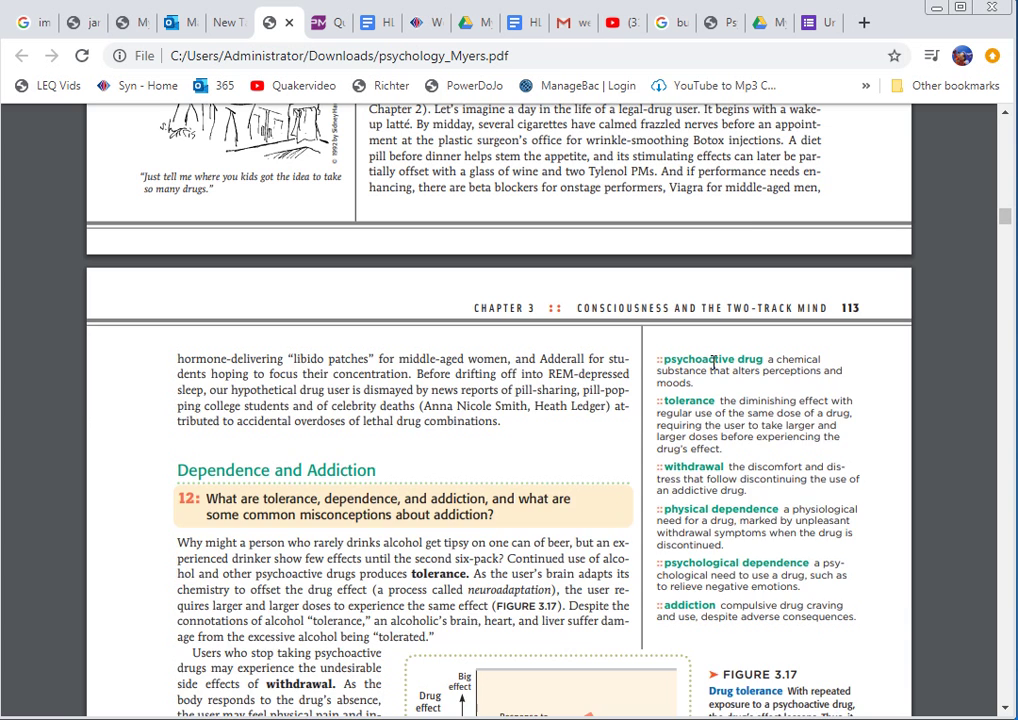
pyautogui.scroll(1, 695, 257)
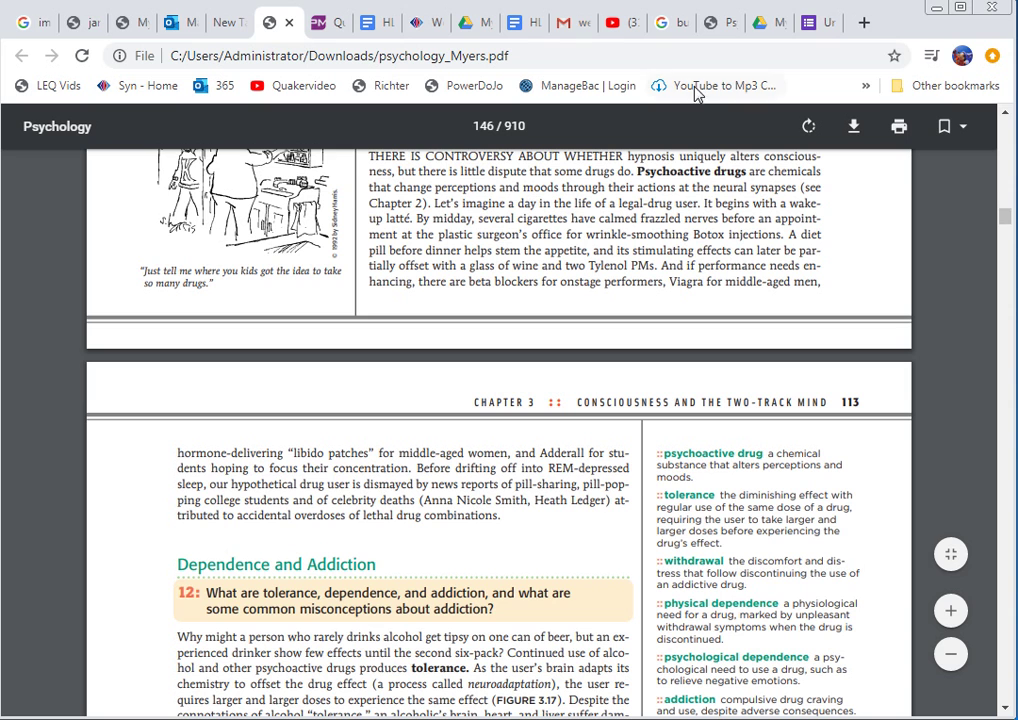
# Paste 'Where in the body do psychoactive drugs work?' with its four answer options into the question.
pyautogui.click(810, 24)
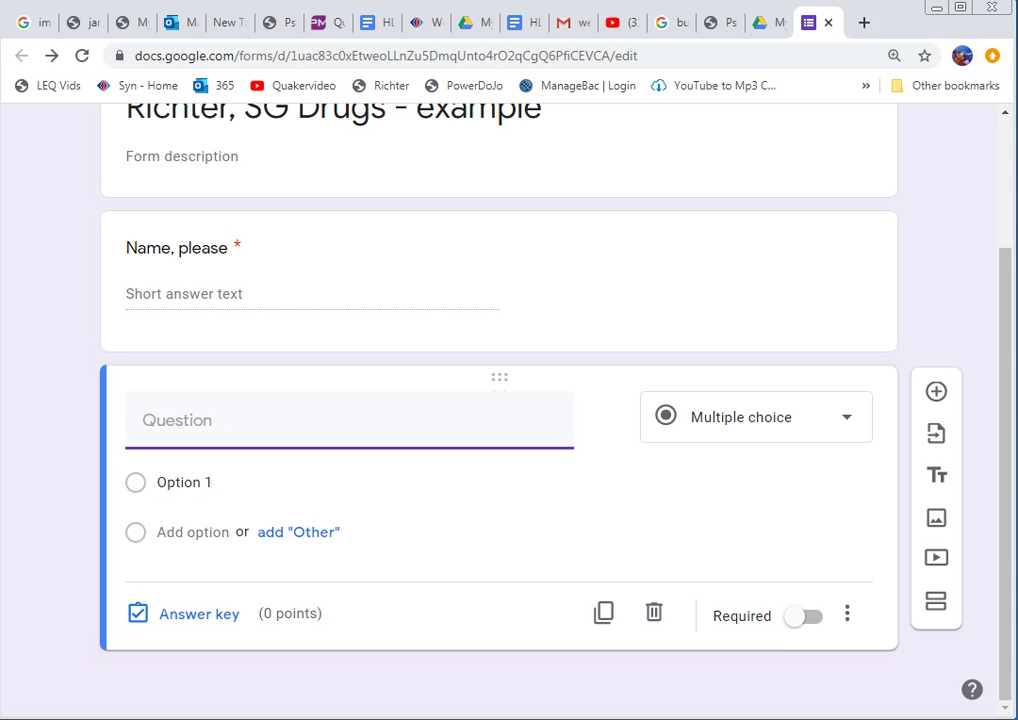
pyautogui.write('Where in the body do psychoactive drugs work? in the stomach or lungs at the our neural synapses in the skin cells in the nasal membranes')
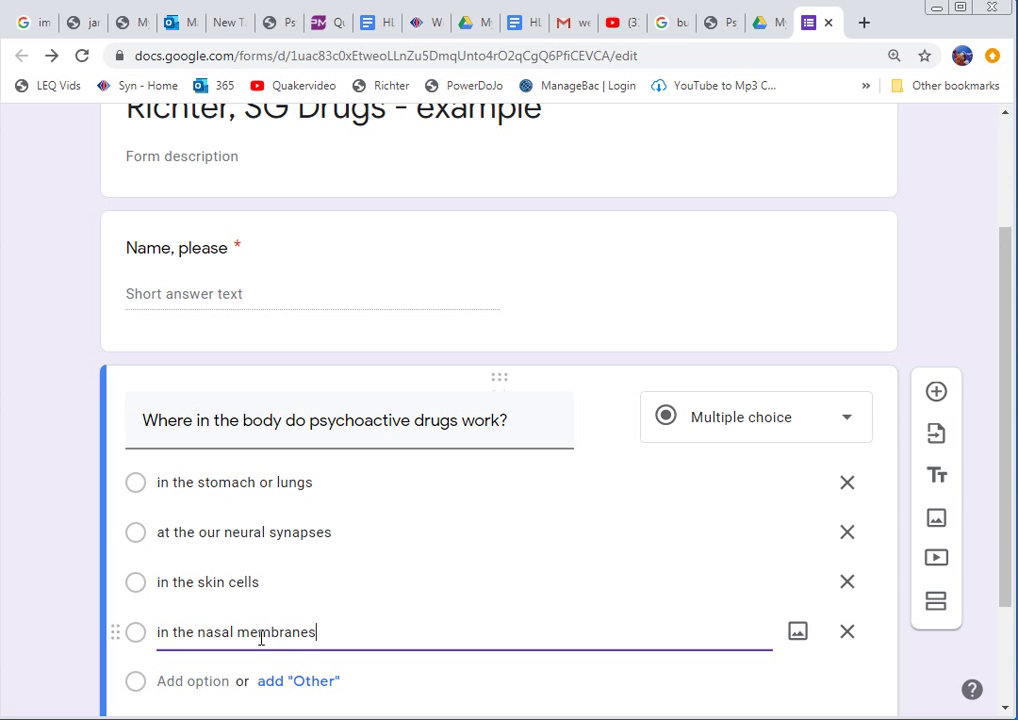
pyautogui.scroll(-1, 258, 634)
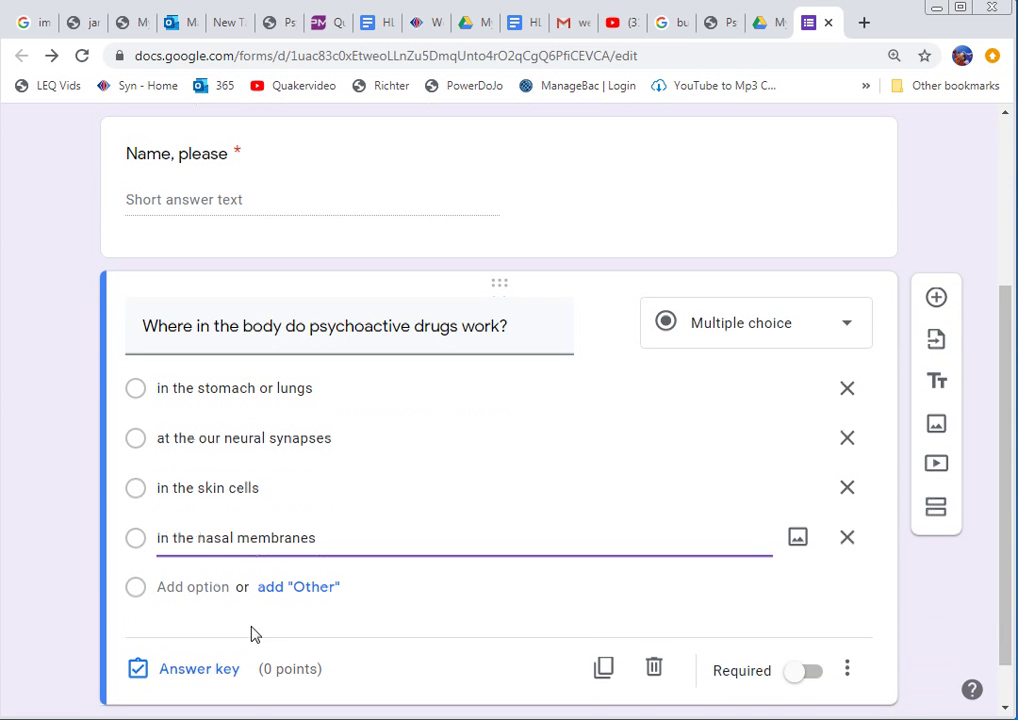
# Set the answer key to 'at the our neural synapses' alone, worth 1 point.
pyautogui.click(199, 675)
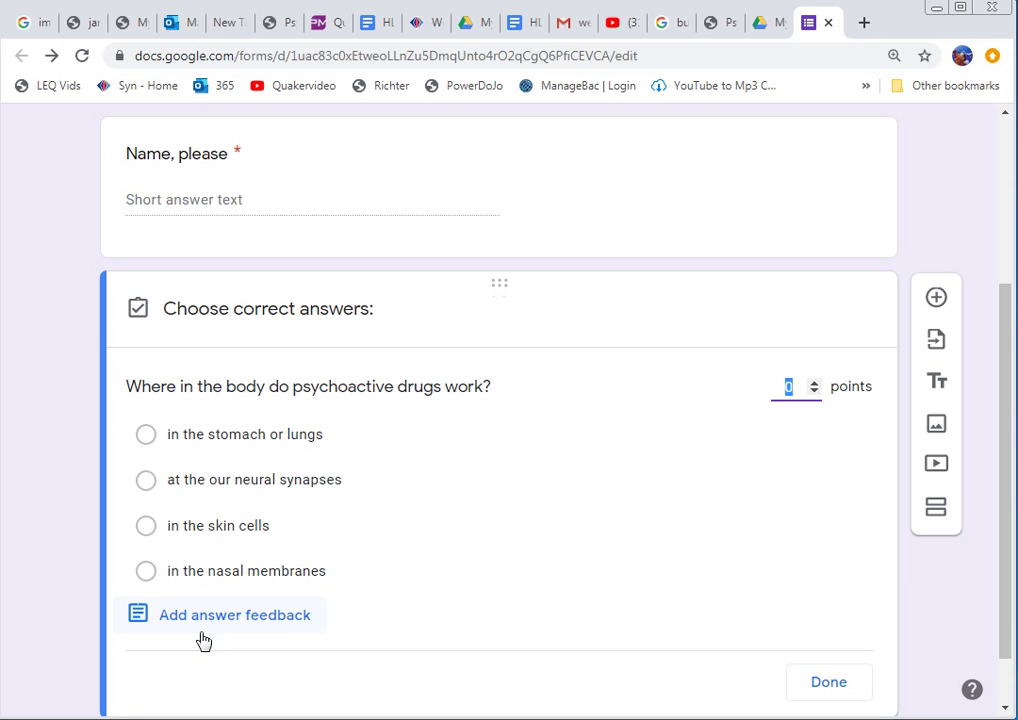
pyautogui.click(144, 482)
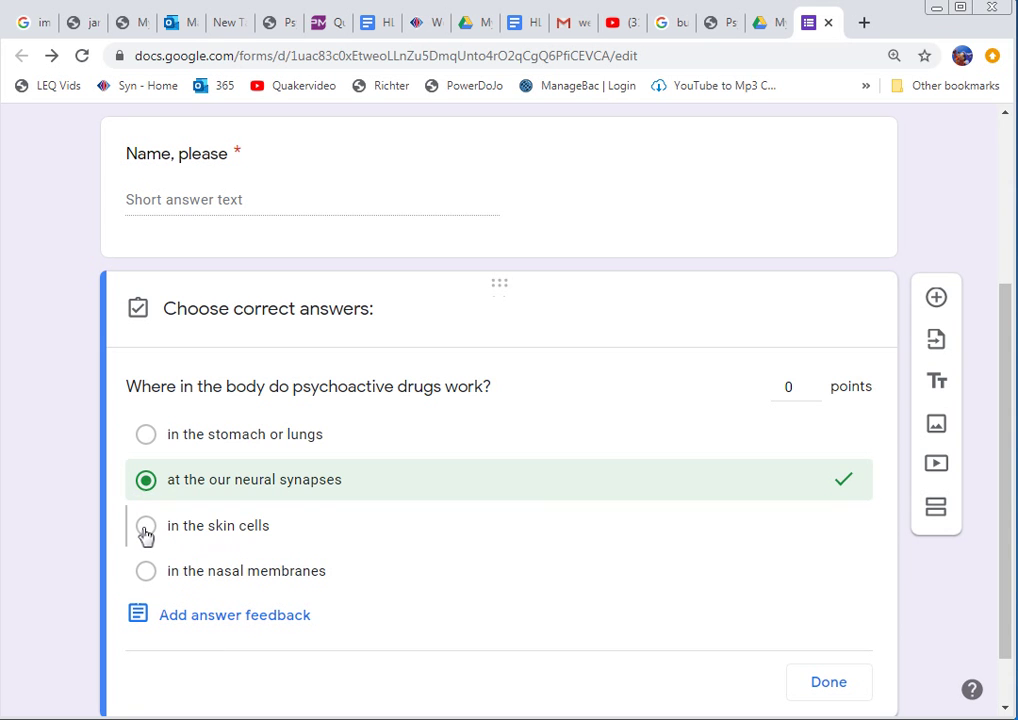
pyautogui.click(146, 530)
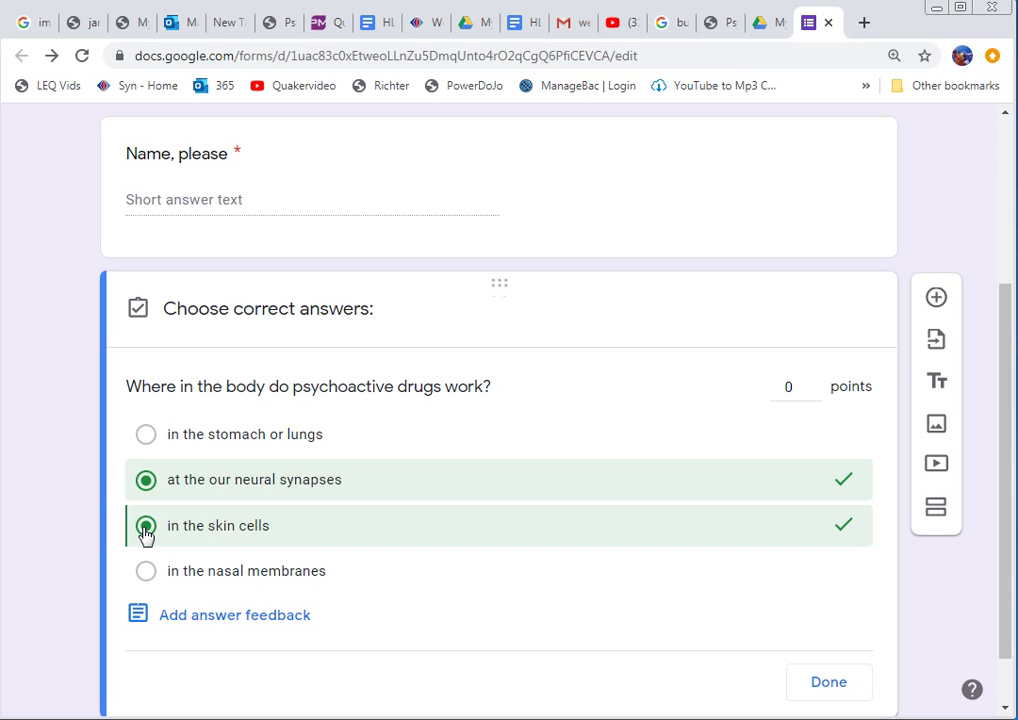
pyautogui.click(146, 530)
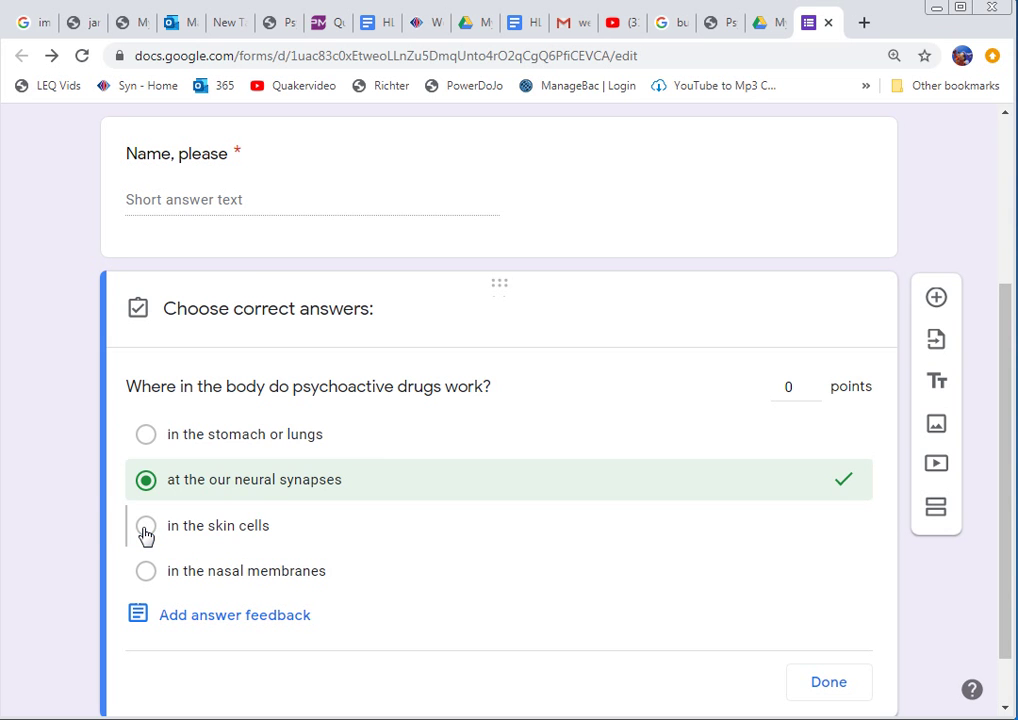
pyautogui.click(145, 573)
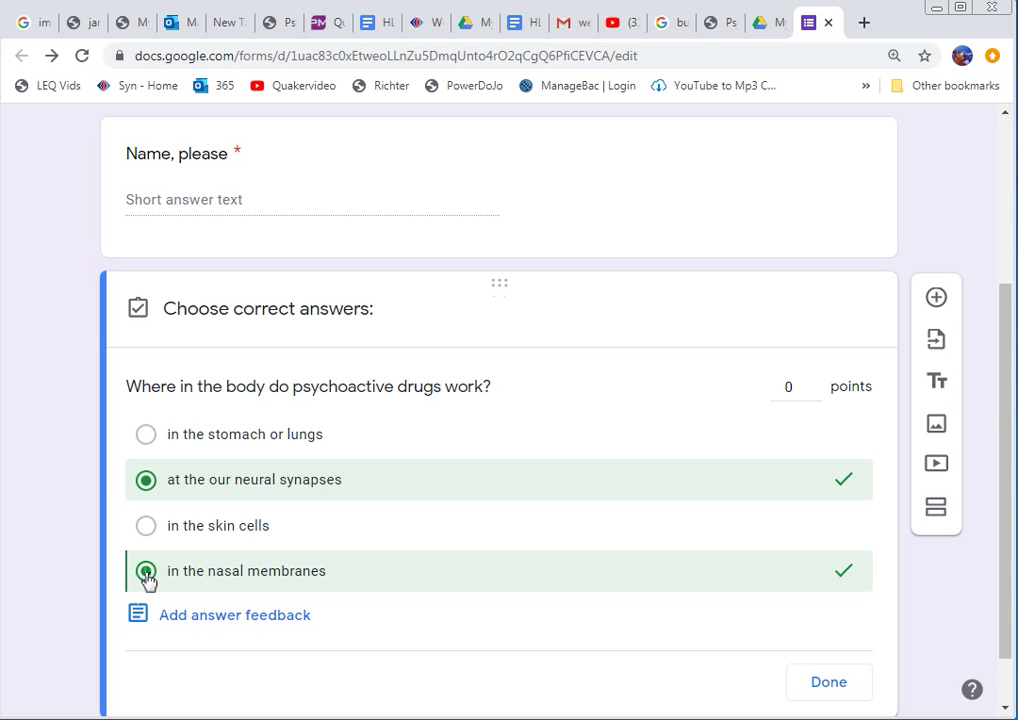
pyautogui.click(149, 582)
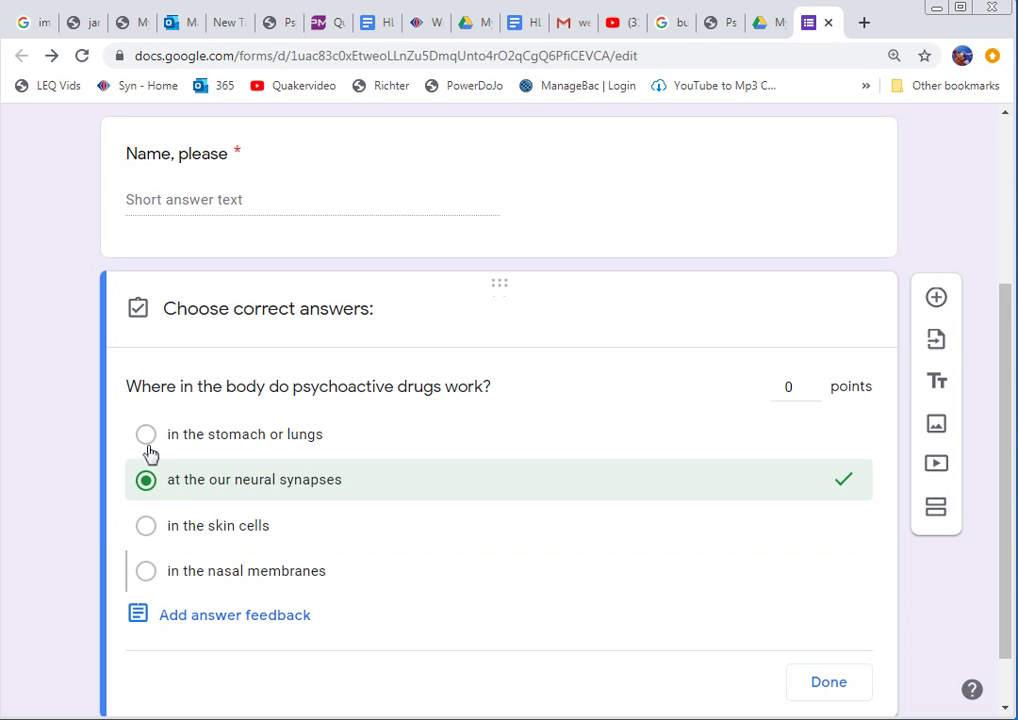
pyautogui.click(814, 383)
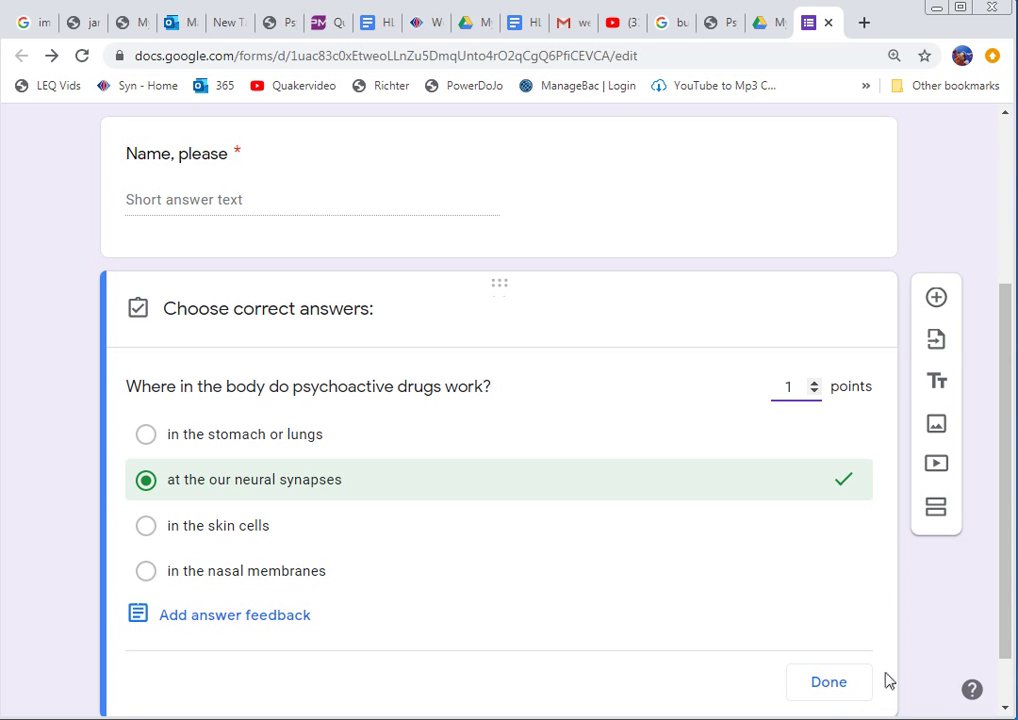
pyautogui.click(829, 684)
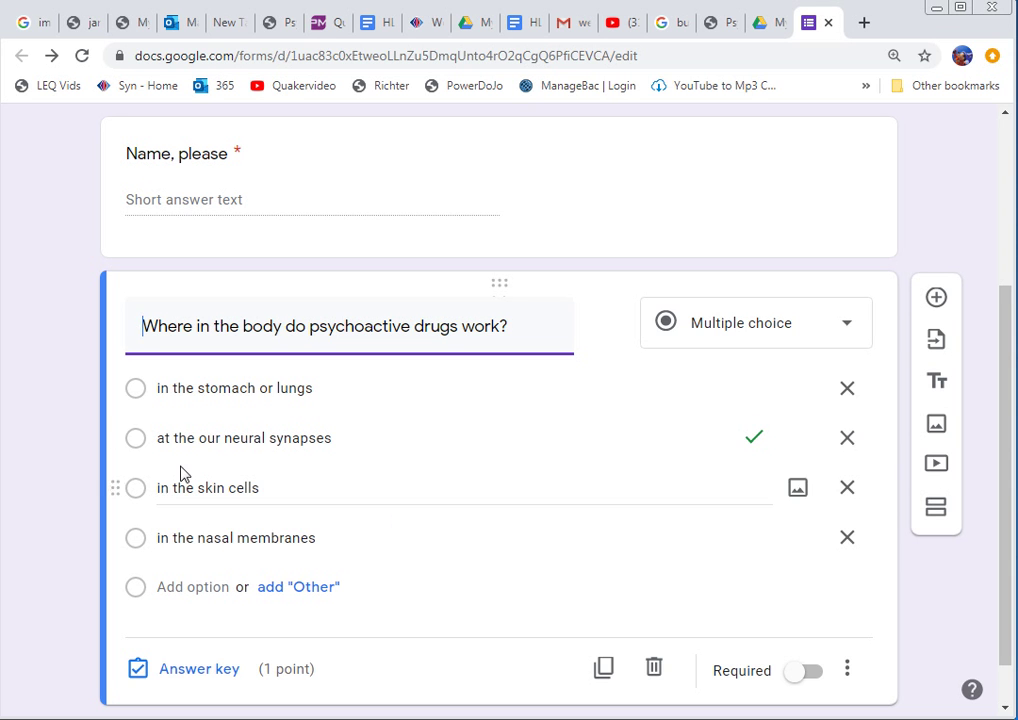
pyautogui.click(200, 669)
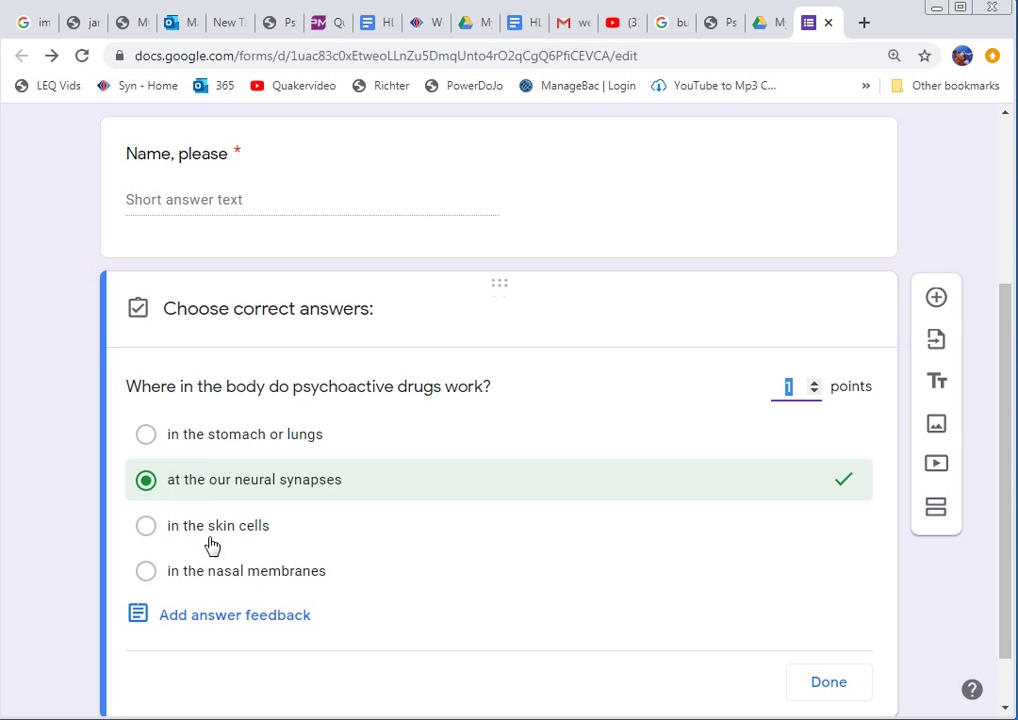
pyautogui.click(832, 687)
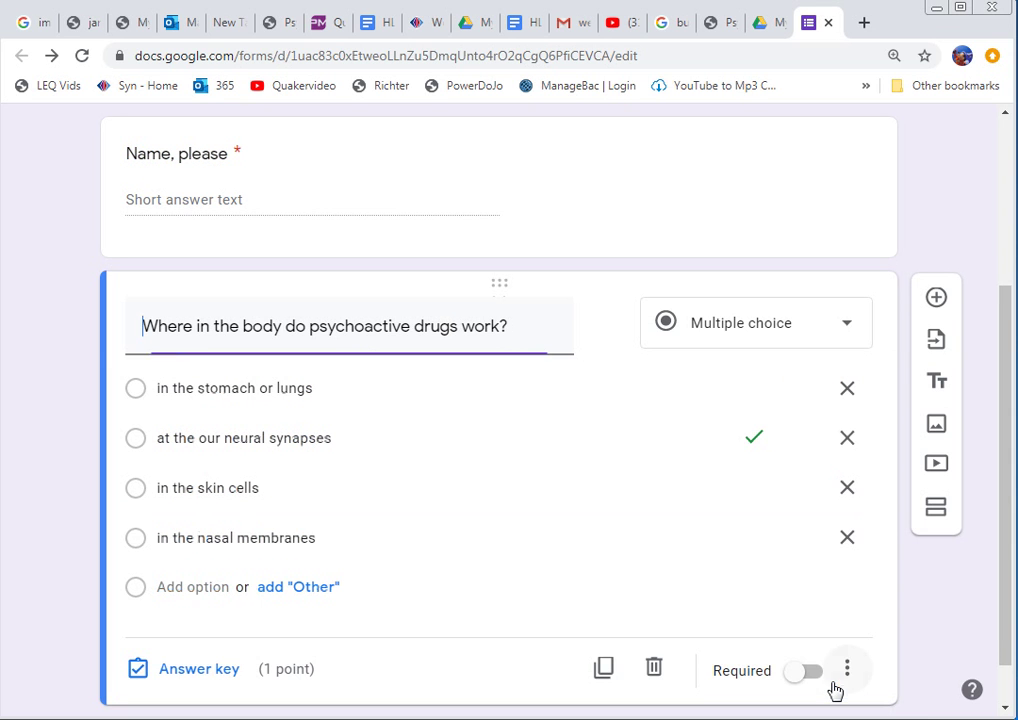
pyautogui.click(851, 332)
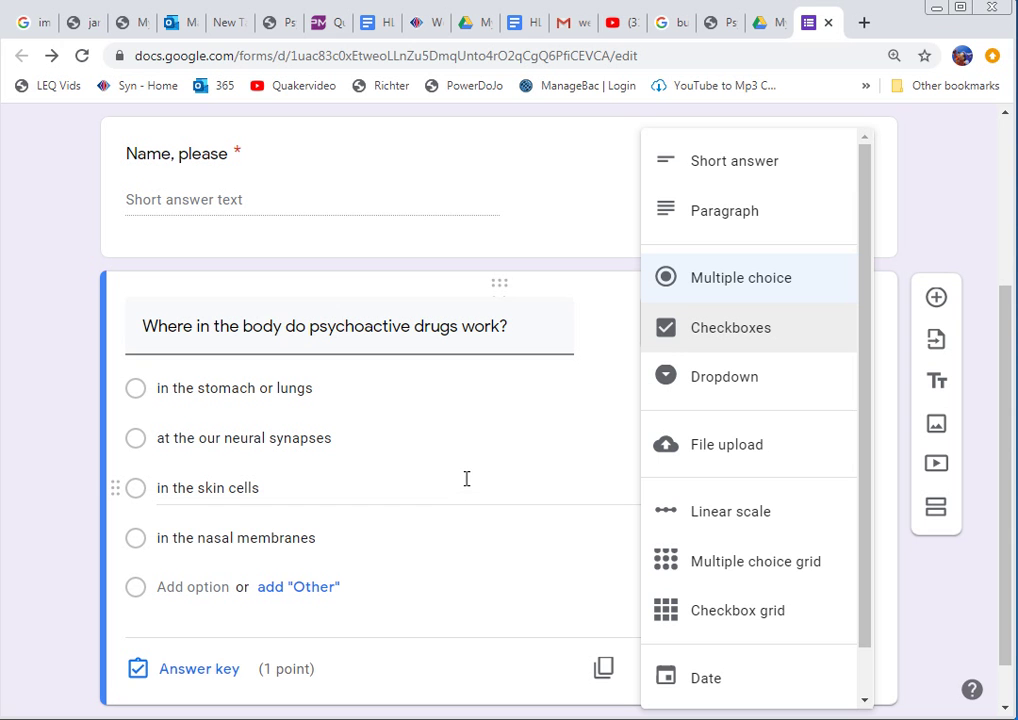
pyautogui.click(547, 195)
pyautogui.click(549, 193)
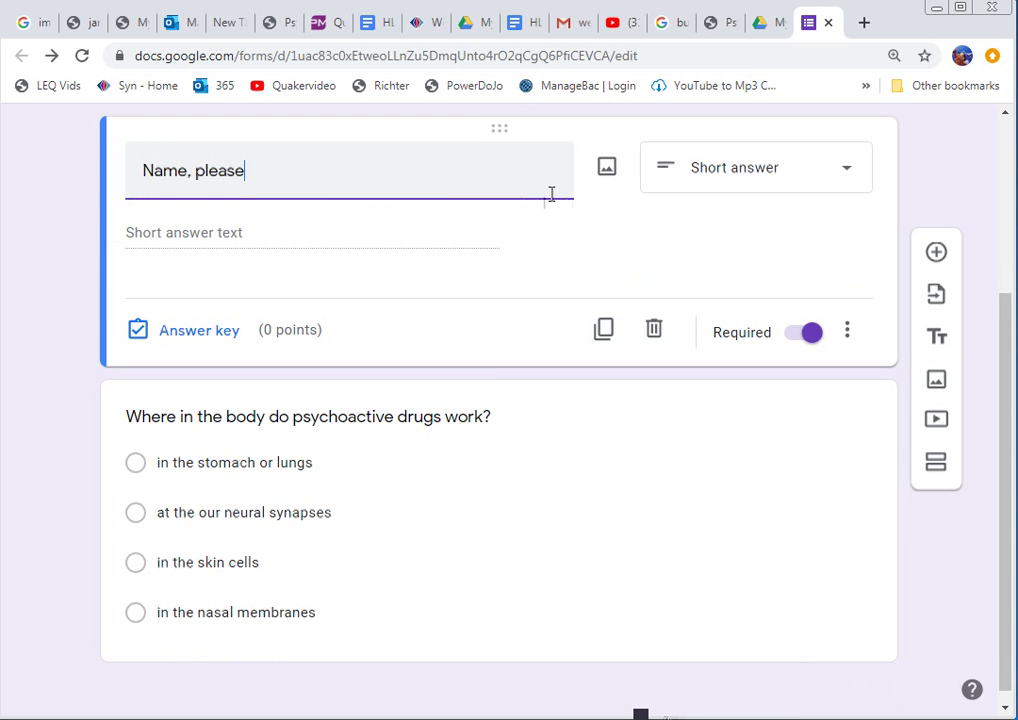
pyautogui.click(638, 613)
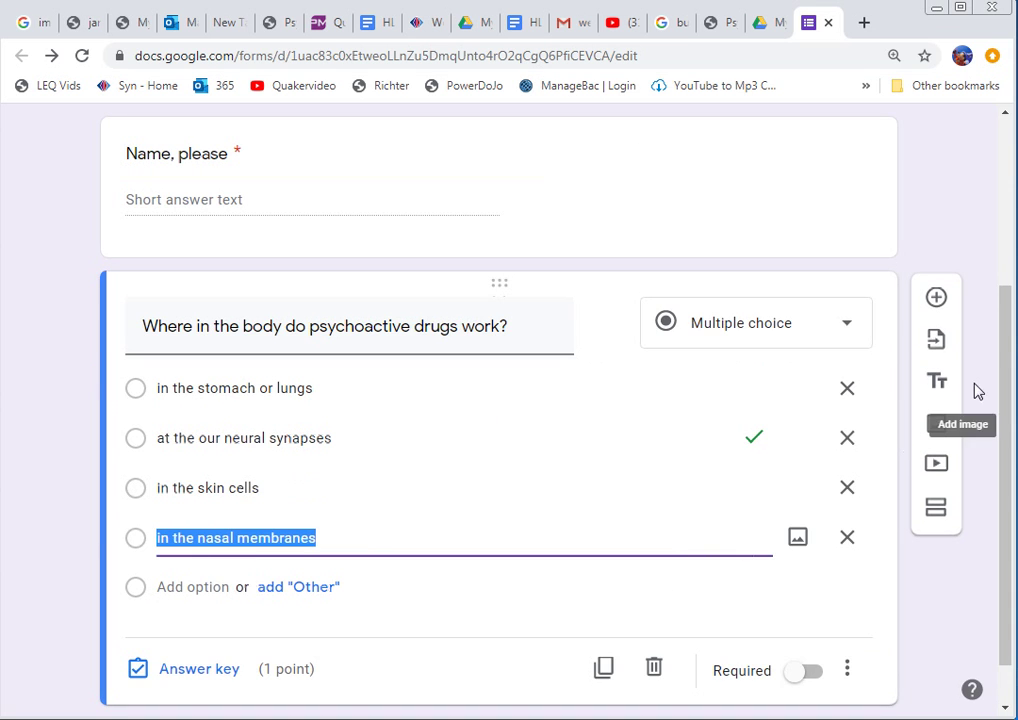
# Insert a blank multiple-choice question after the psychoactive-drug question and return to the form title.
pyautogui.click(937, 298)
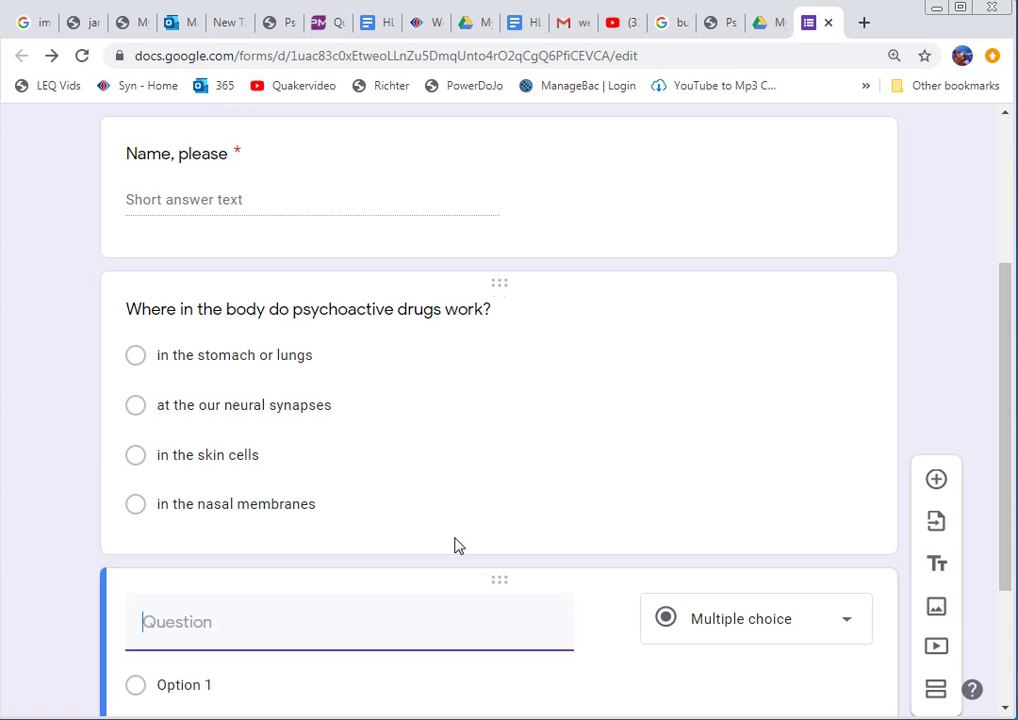
pyautogui.scroll(3, 616, 534)
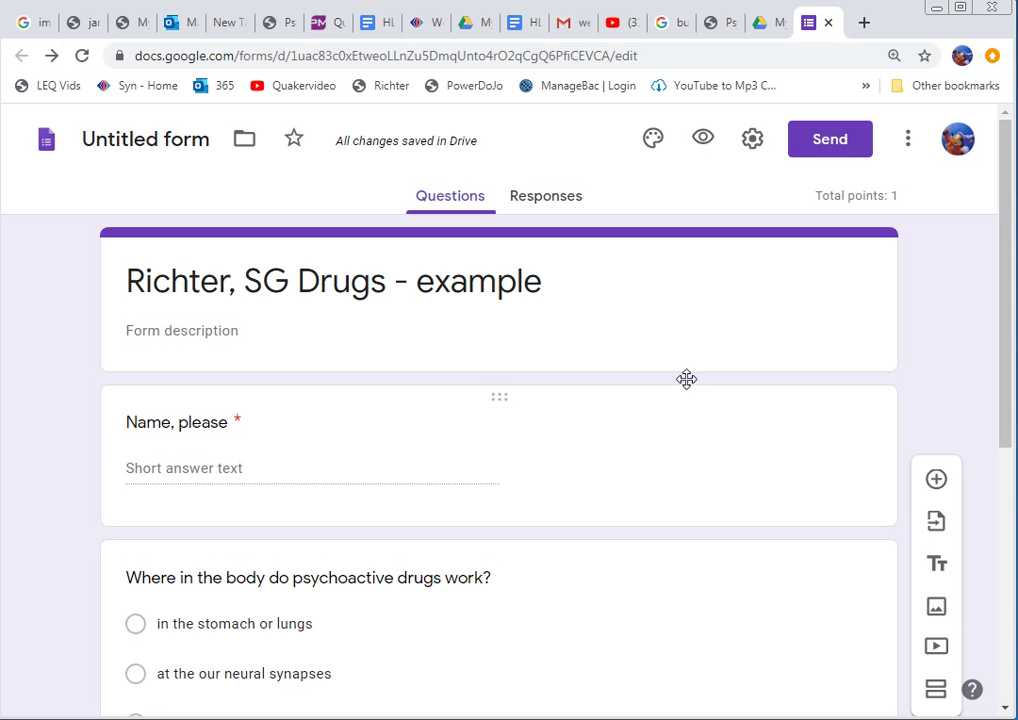
# Set the purple bubbles image from Work and School themes as the form header.
pyautogui.click(652, 139)
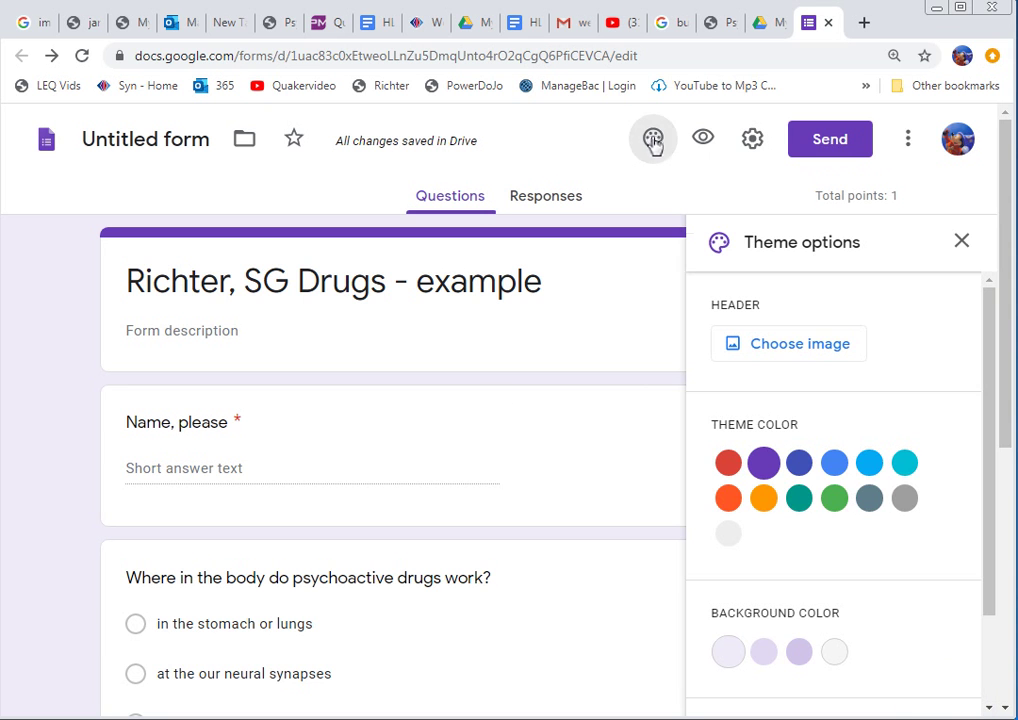
pyautogui.click(768, 357)
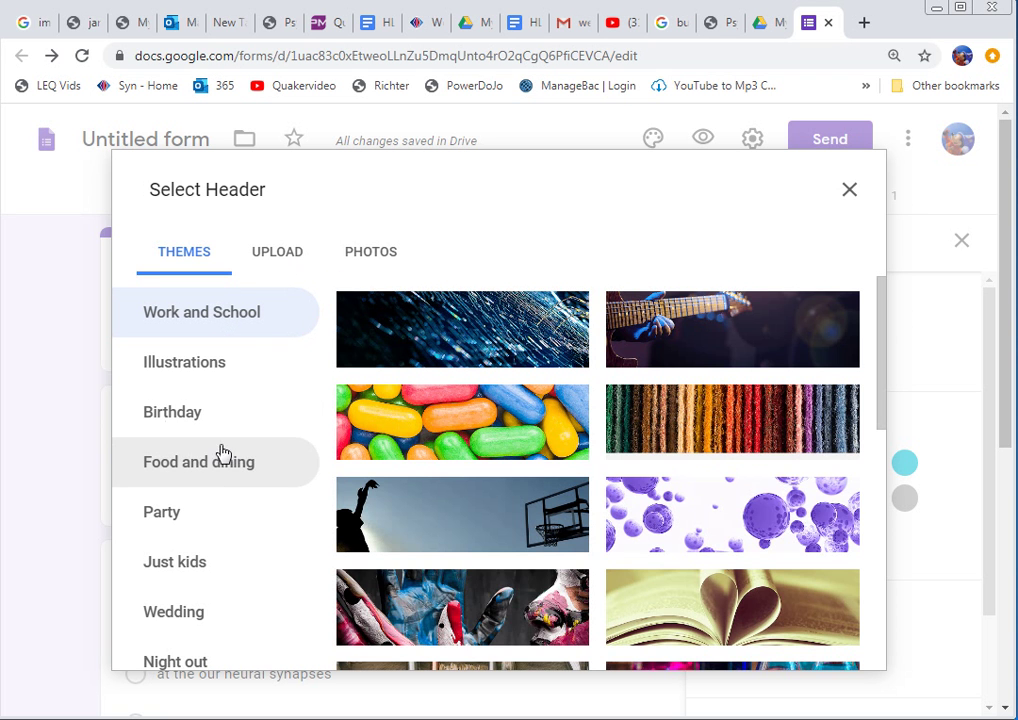
pyautogui.click(697, 532)
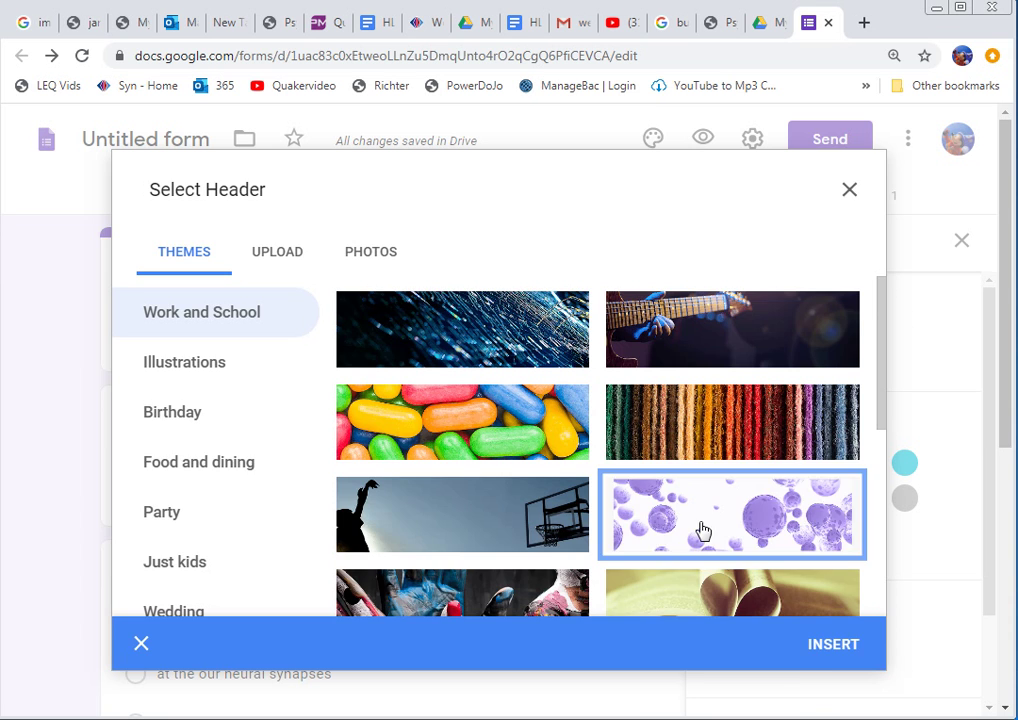
pyautogui.click(840, 648)
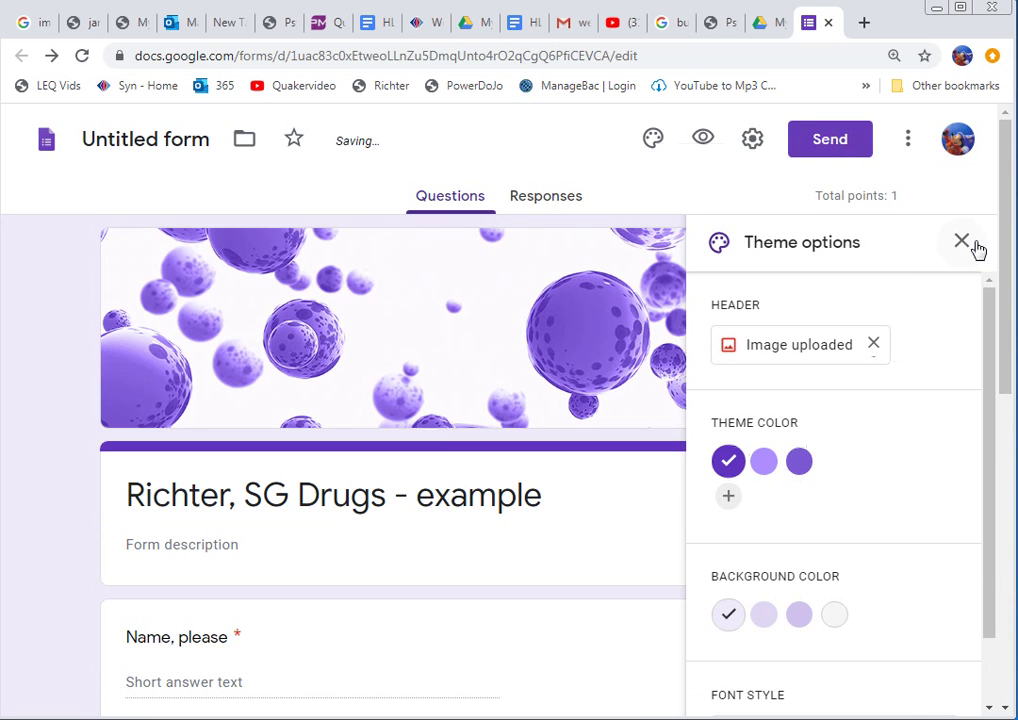
pyautogui.click(961, 241)
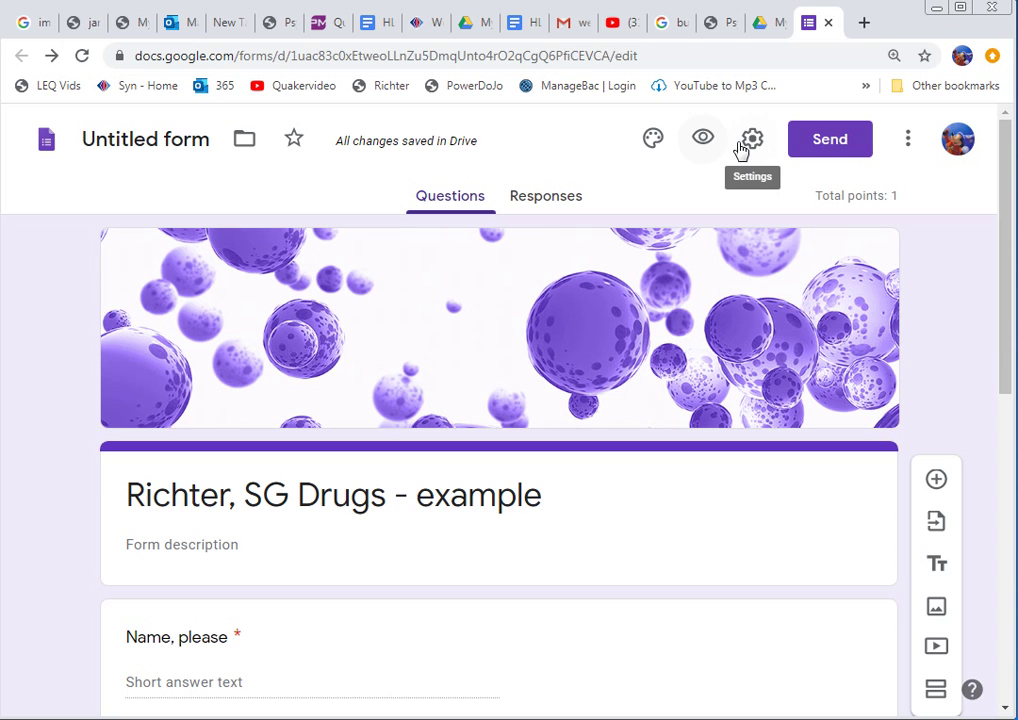
# Copy the shortened forms.gle link for the quiz without sending it.
pyautogui.click(829, 143)
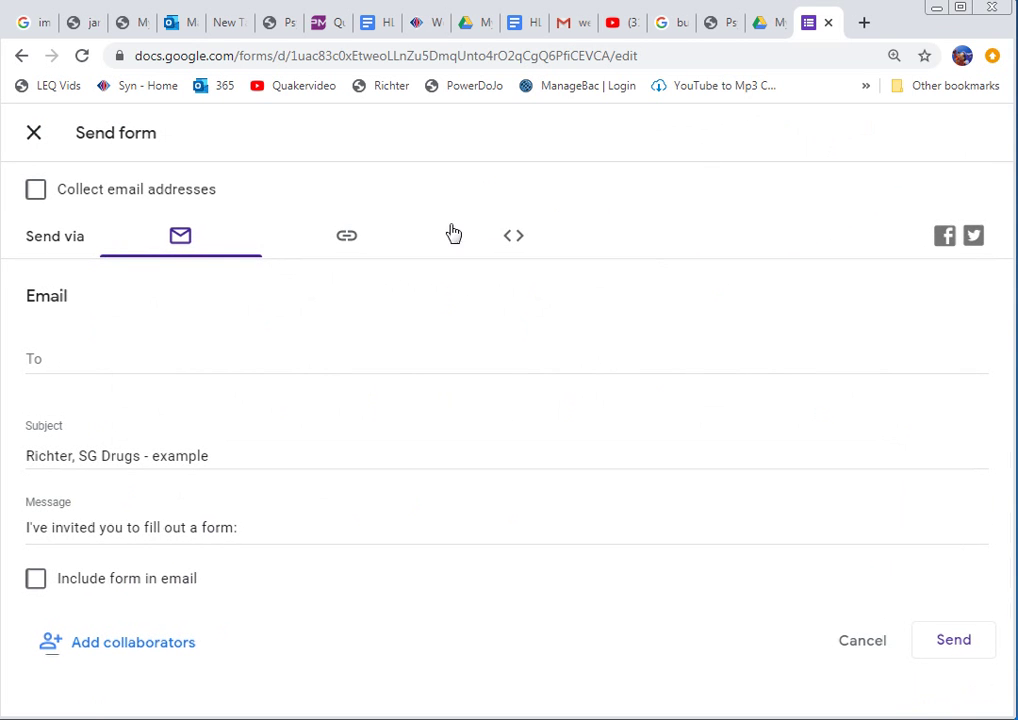
pyautogui.click(348, 240)
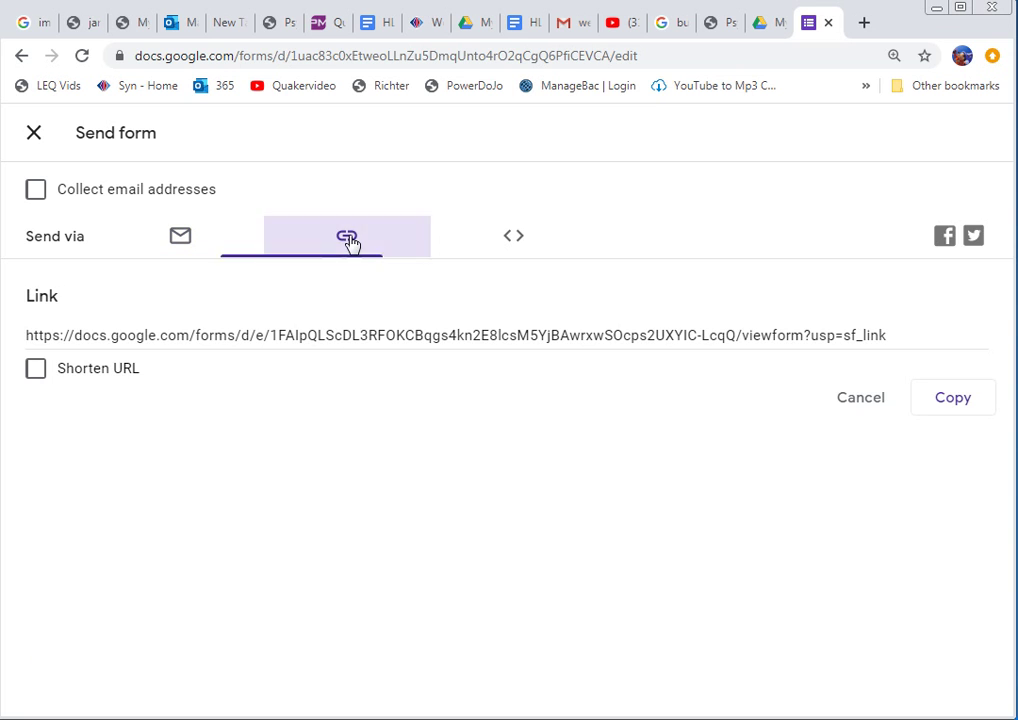
pyautogui.click(35, 370)
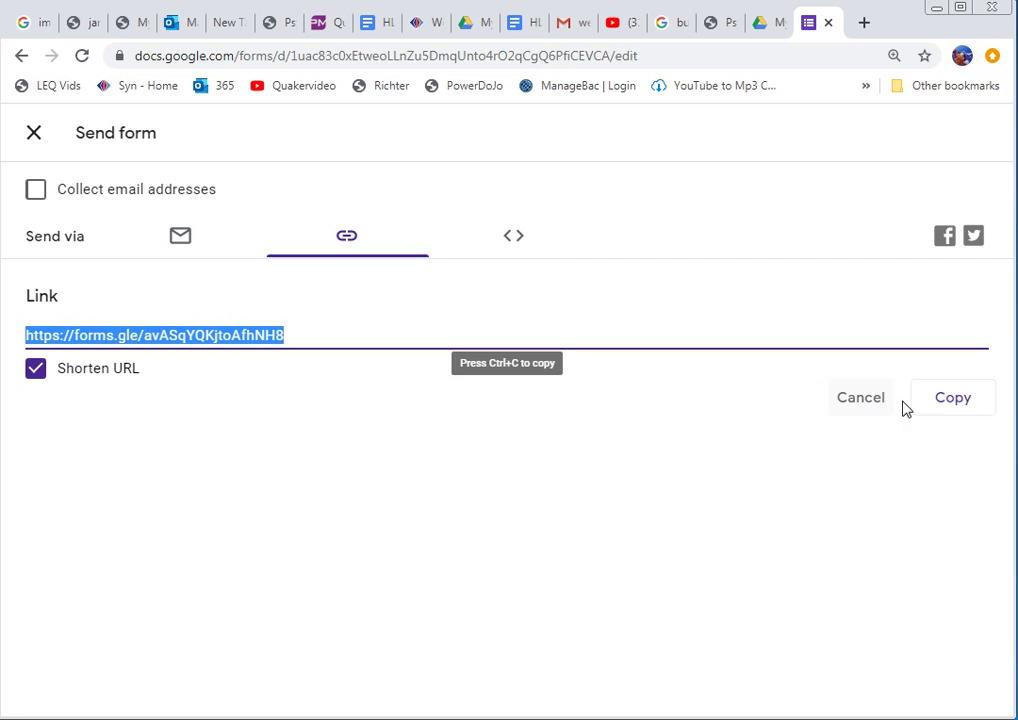
pyautogui.click(959, 407)
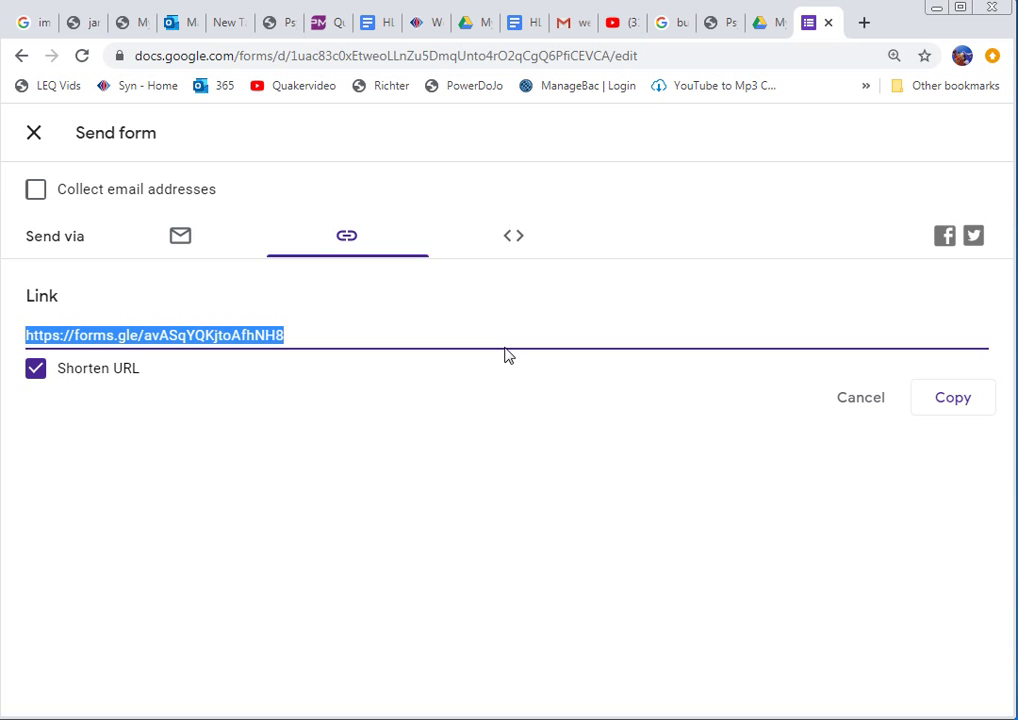
pyautogui.click(868, 414)
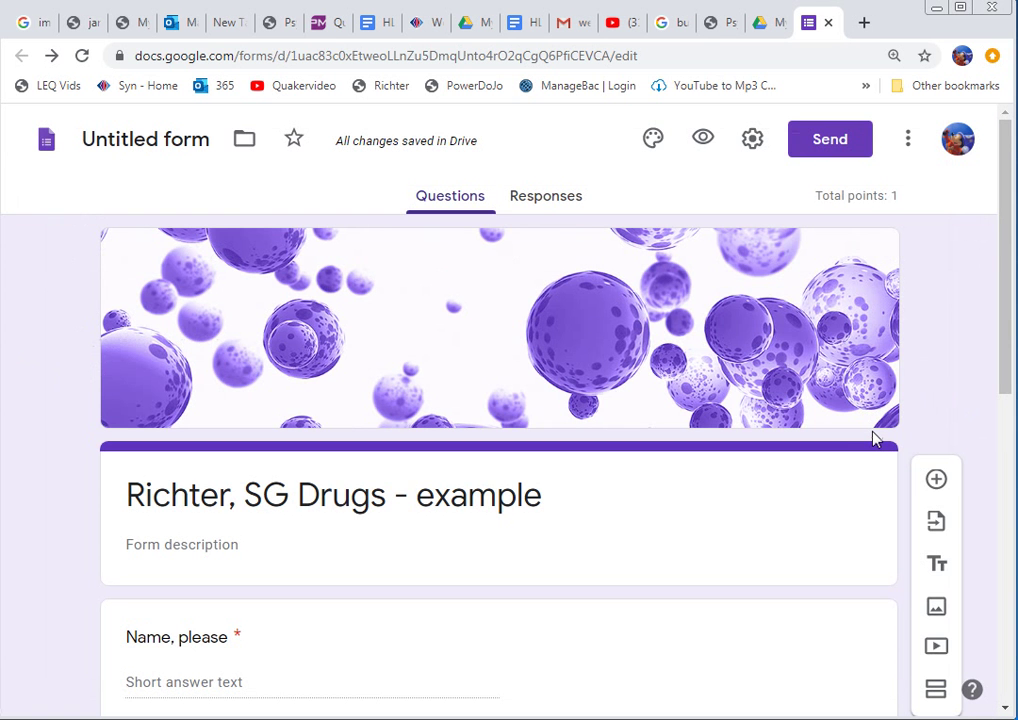